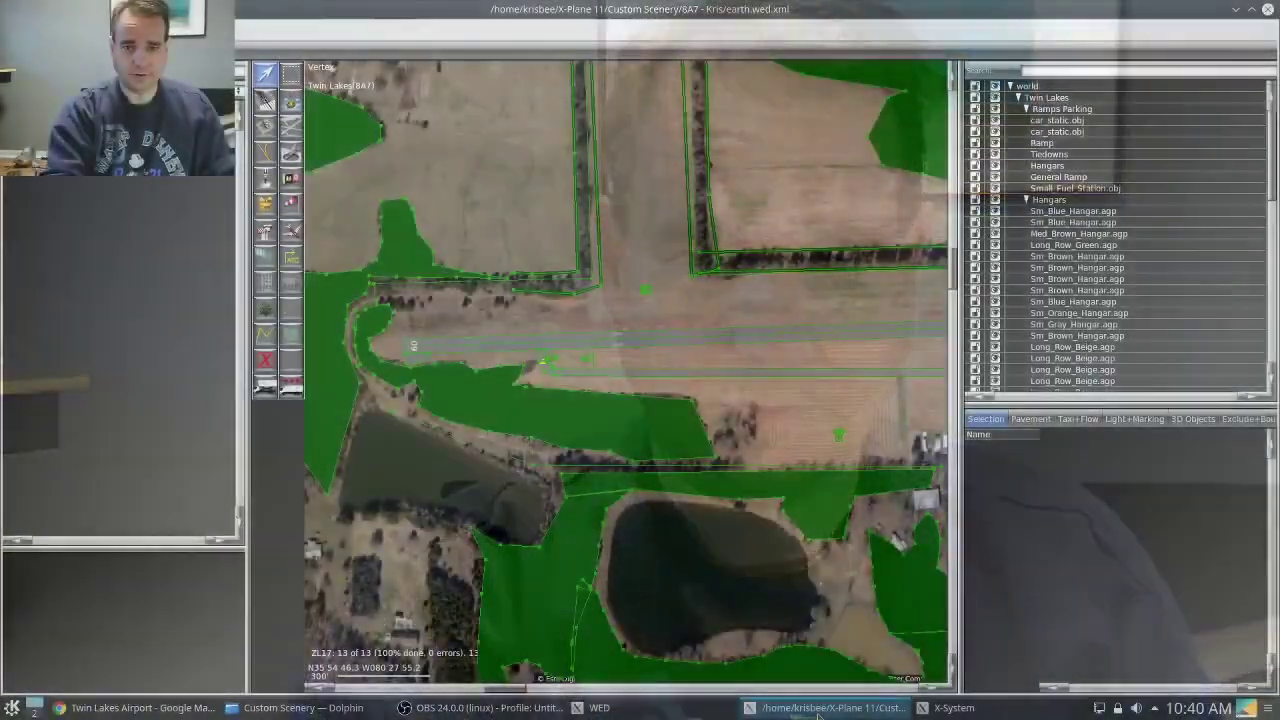
Examine the existing Twin Lakes (8A7) scenery, from the whole airfield to the hangars and ramp.
{"action": "scroll", "coordinate": [745, 358], "scroll_direction": "down", "scroll_amount": 2}
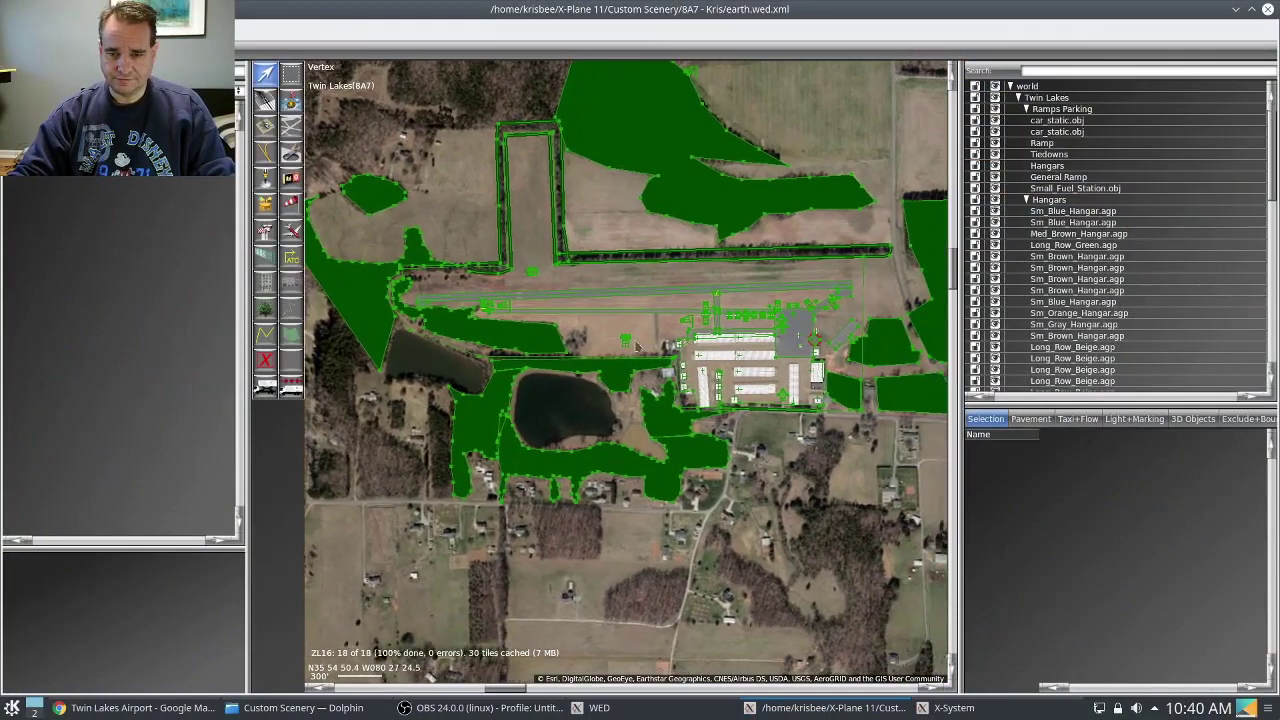
{"action": "scroll", "coordinate": [790, 392], "scroll_direction": "up", "scroll_amount": 1}
{"action": "scroll", "coordinate": [816, 392], "scroll_direction": "up", "scroll_amount": 1}
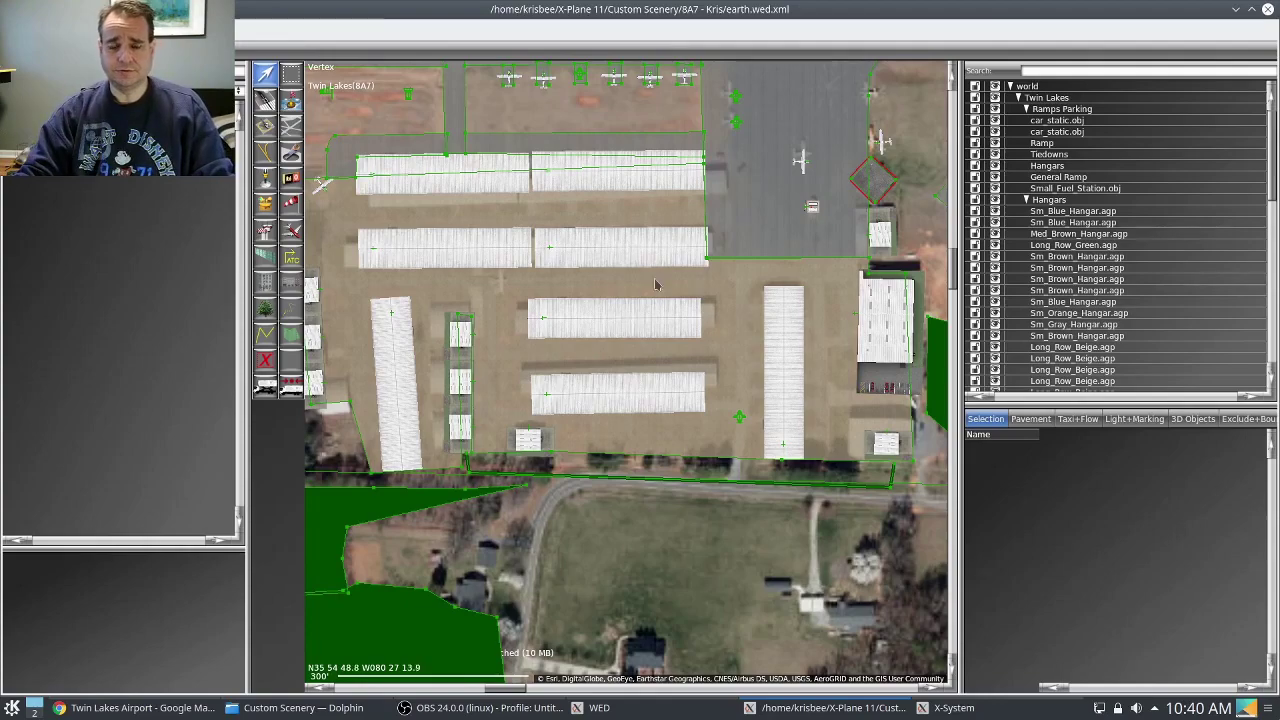
{"action": "scroll", "coordinate": [675, 279], "scroll_direction": "down", "scroll_amount": 4}
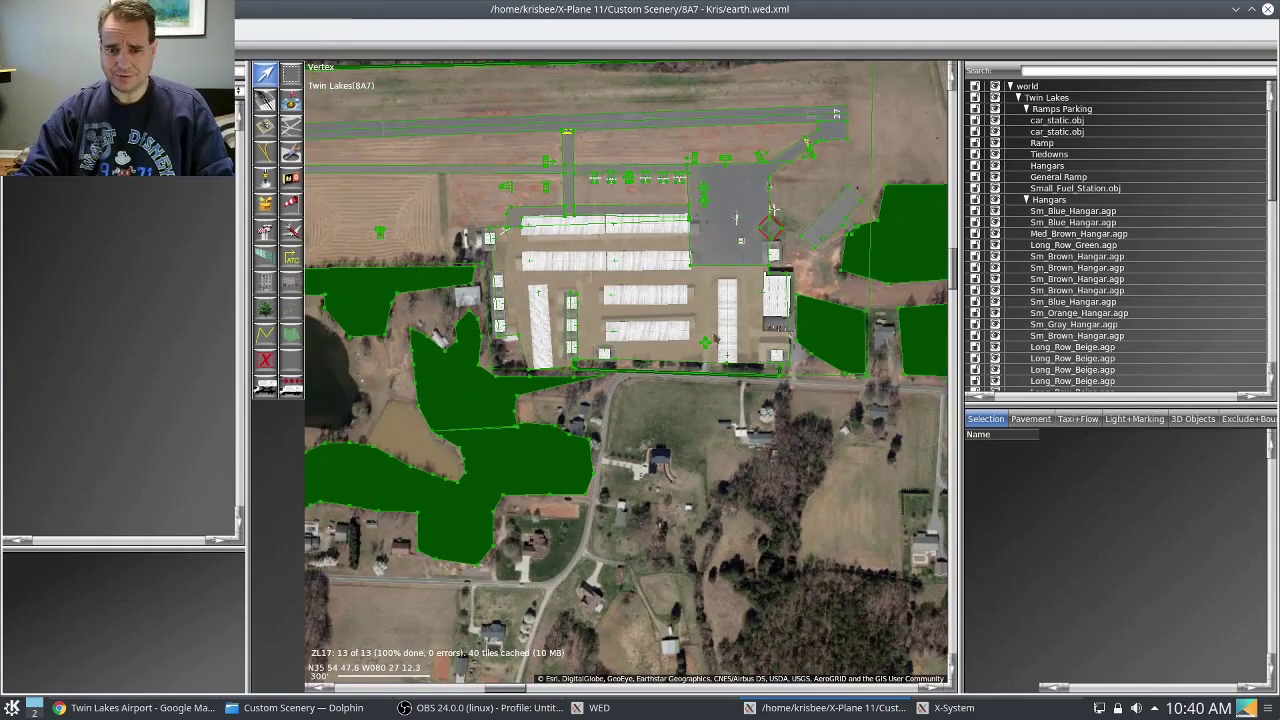
{"action": "right_click_drag", "start_coordinate": [742, 436], "coordinate": [755, 532]}
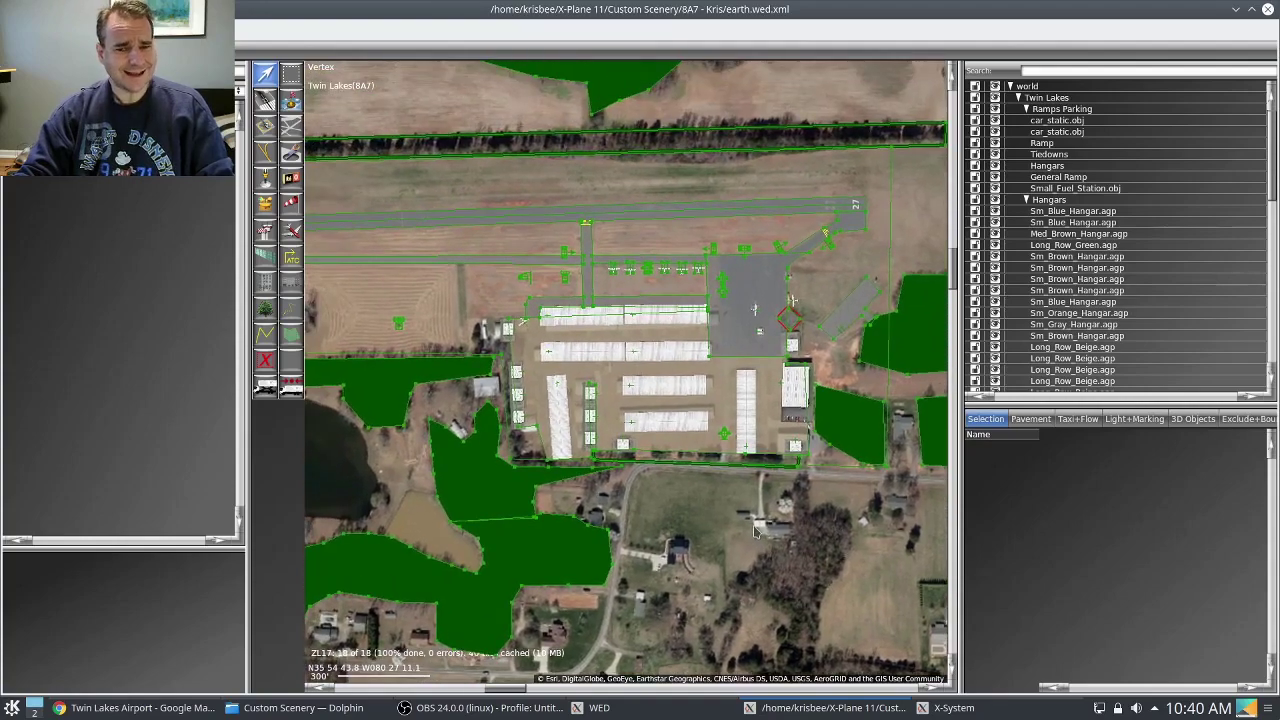
{"action": "mouse_move", "coordinate": [932, 712]}
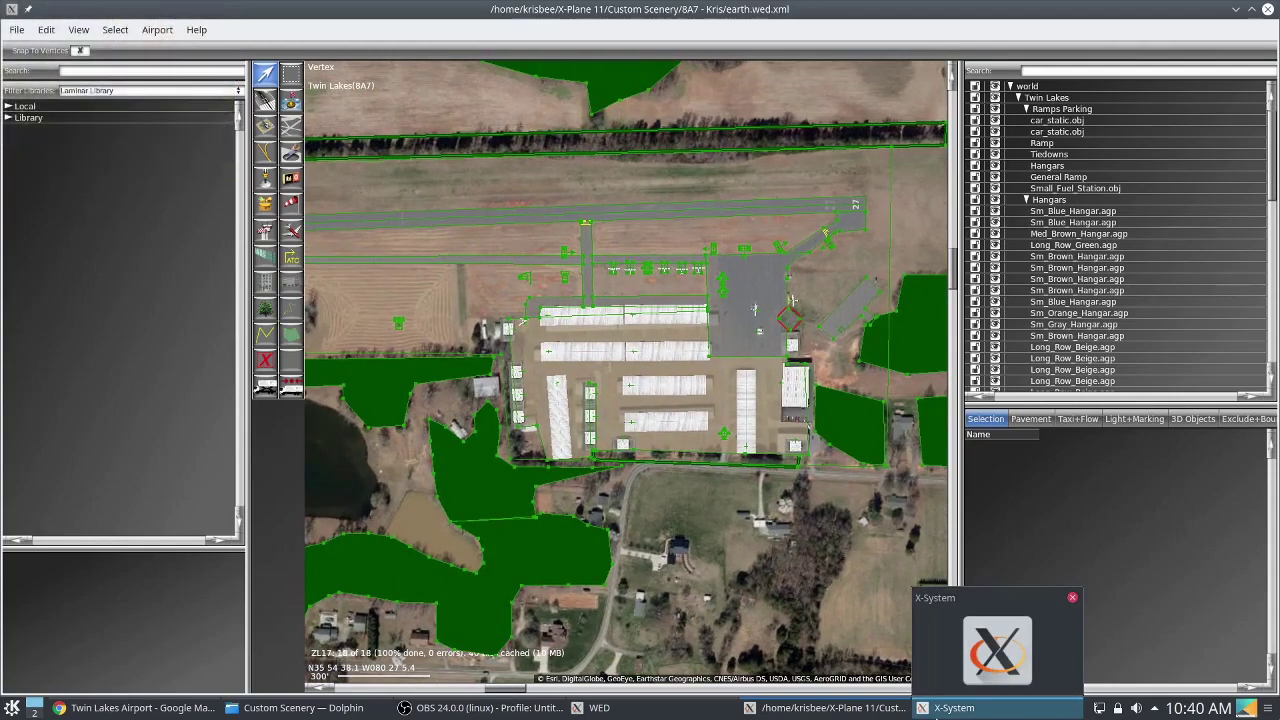
Create a new scenery package from WED's package list and open it for editing.
{"action": "left_click", "coordinate": [578, 708]}
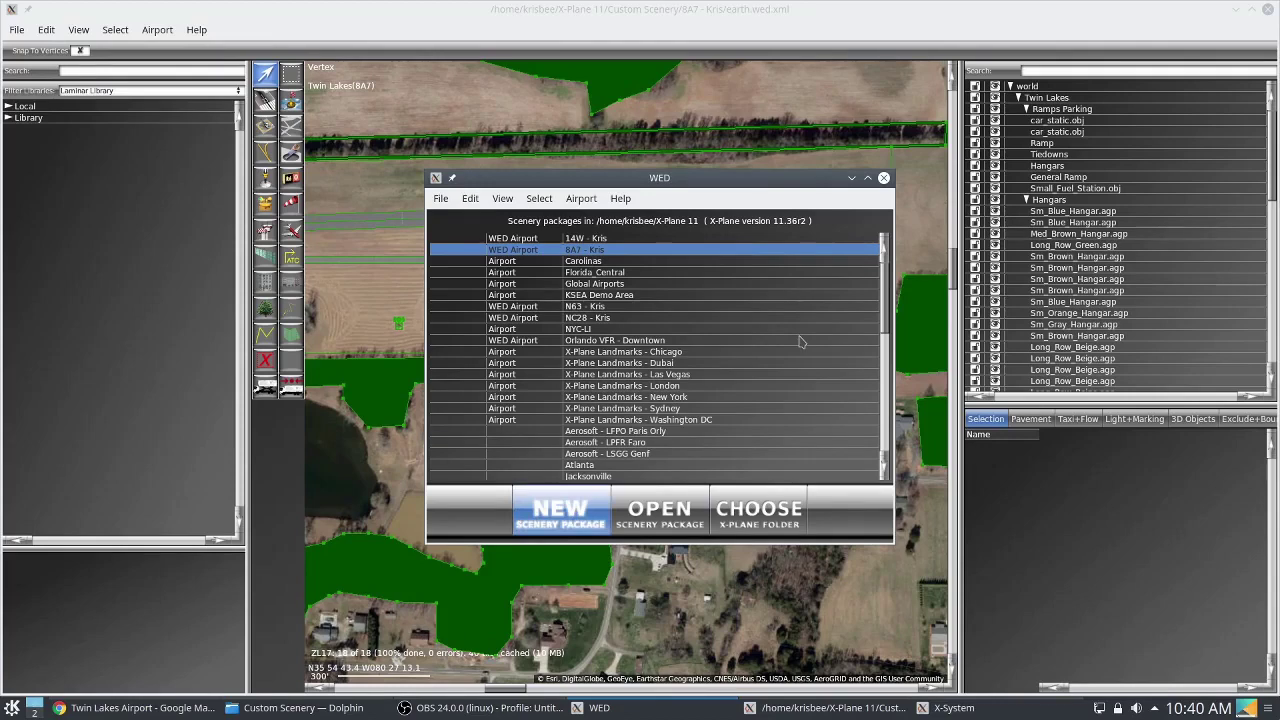
{"action": "key", "text": "Return"}
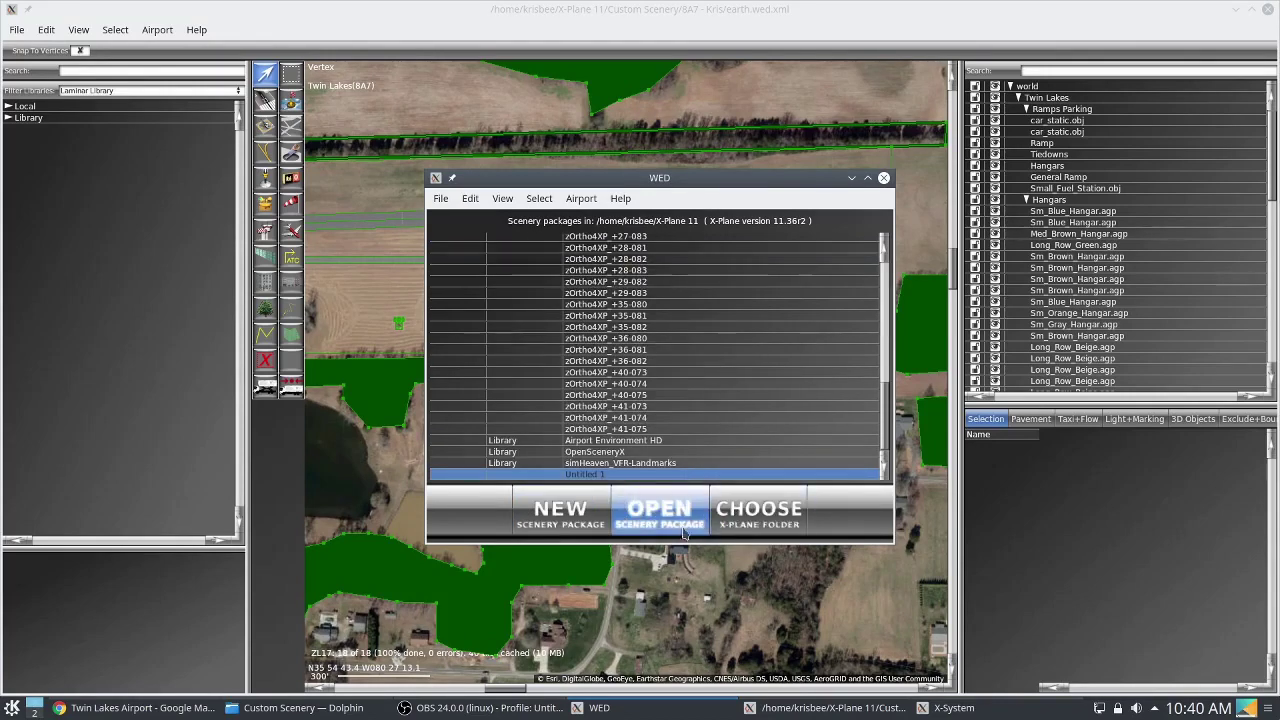
{"action": "key", "text": "Return"}
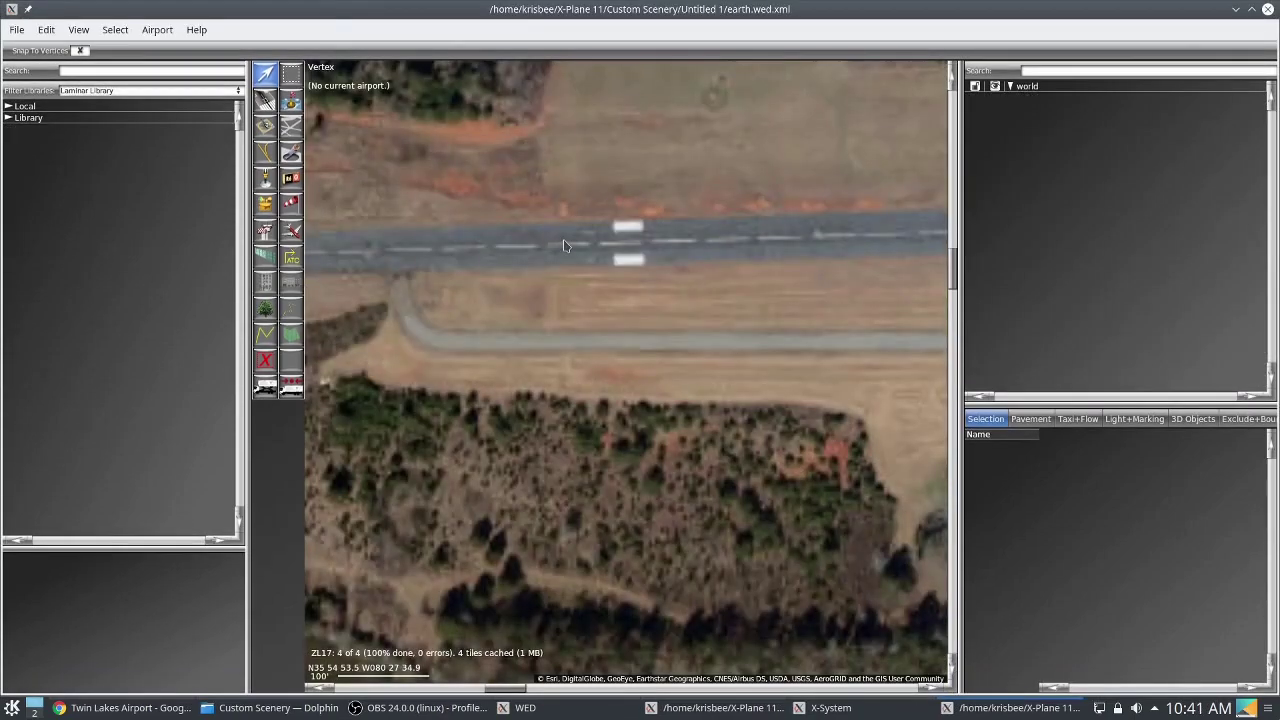
Look over the airfield's satellite imagery and check the available slippy map sources.
{"action": "scroll", "coordinate": [563, 245], "scroll_direction": "down", "scroll_amount": 5}
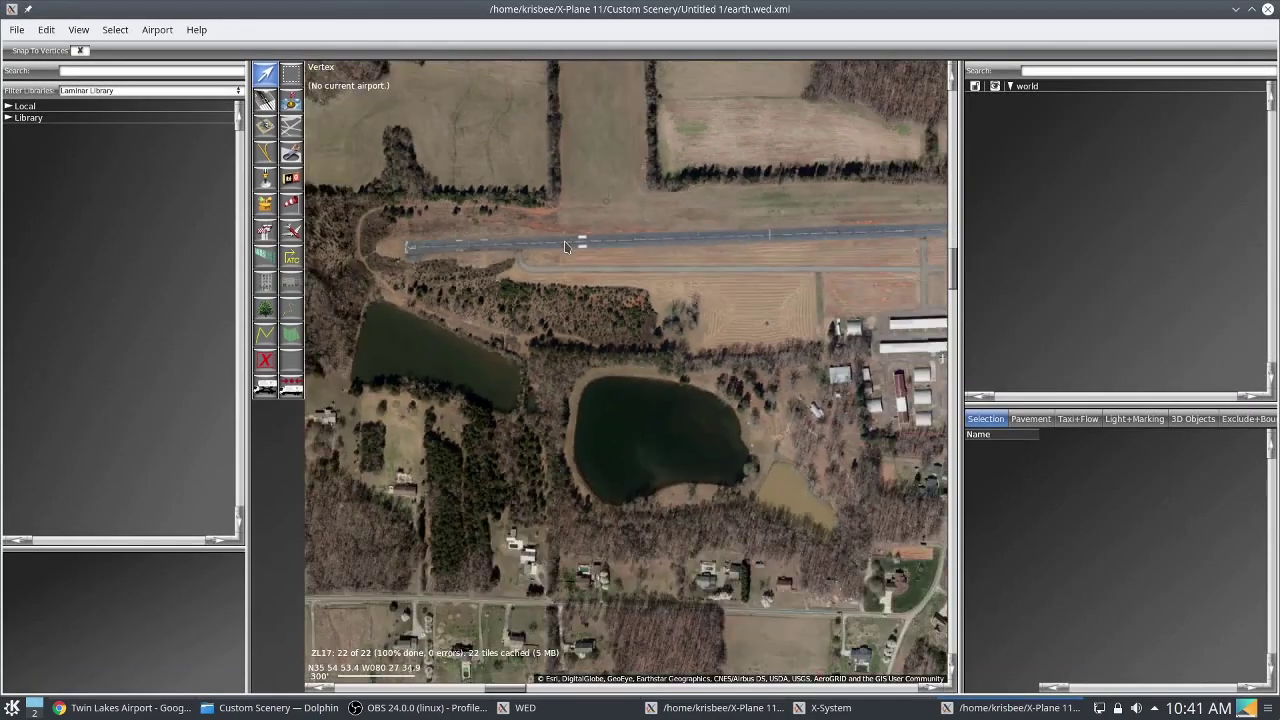
{"action": "scroll", "coordinate": [566, 242], "scroll_direction": "down", "scroll_amount": 3}
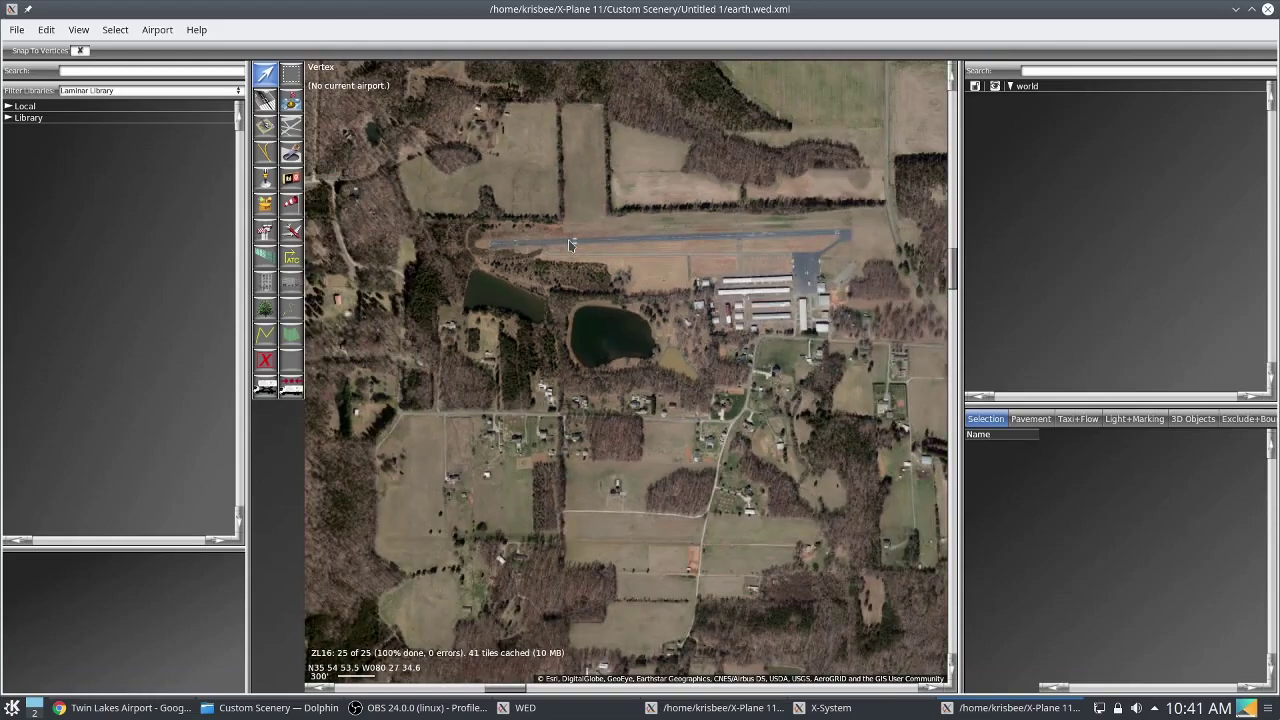
{"action": "scroll", "coordinate": [749, 267], "scroll_direction": "up", "scroll_amount": 3}
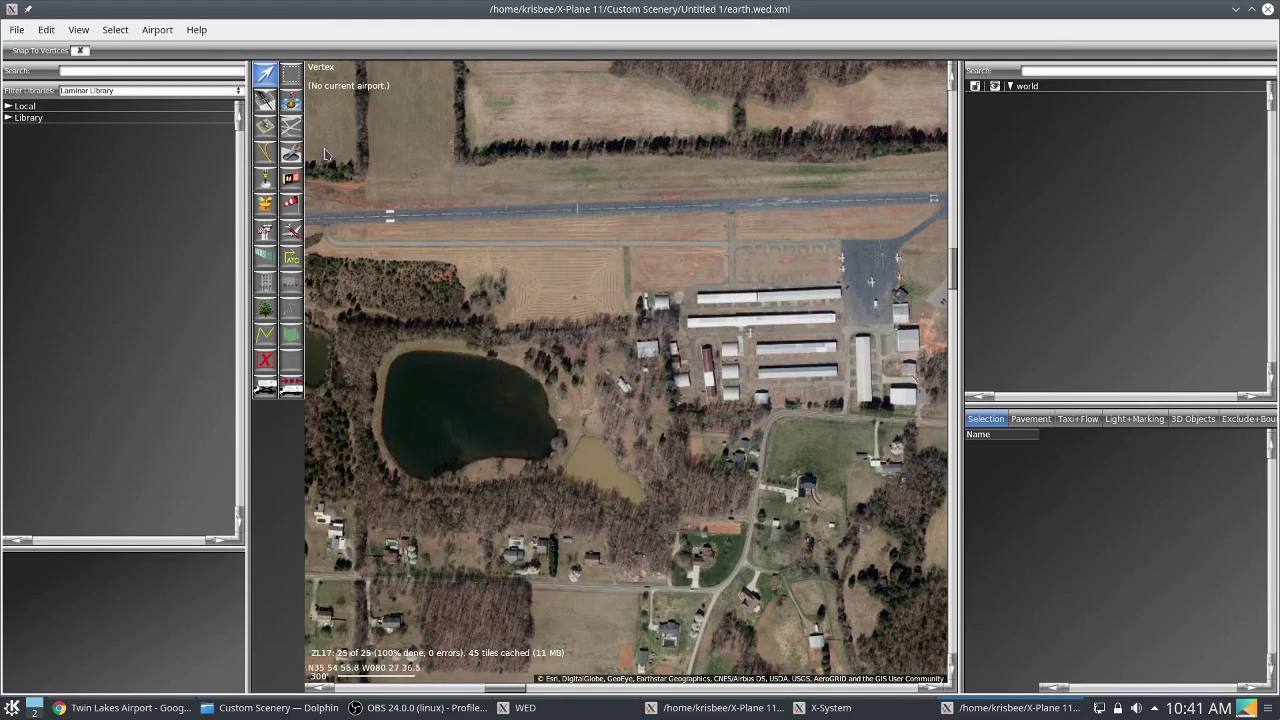
{"action": "left_click", "coordinate": [74, 33]}
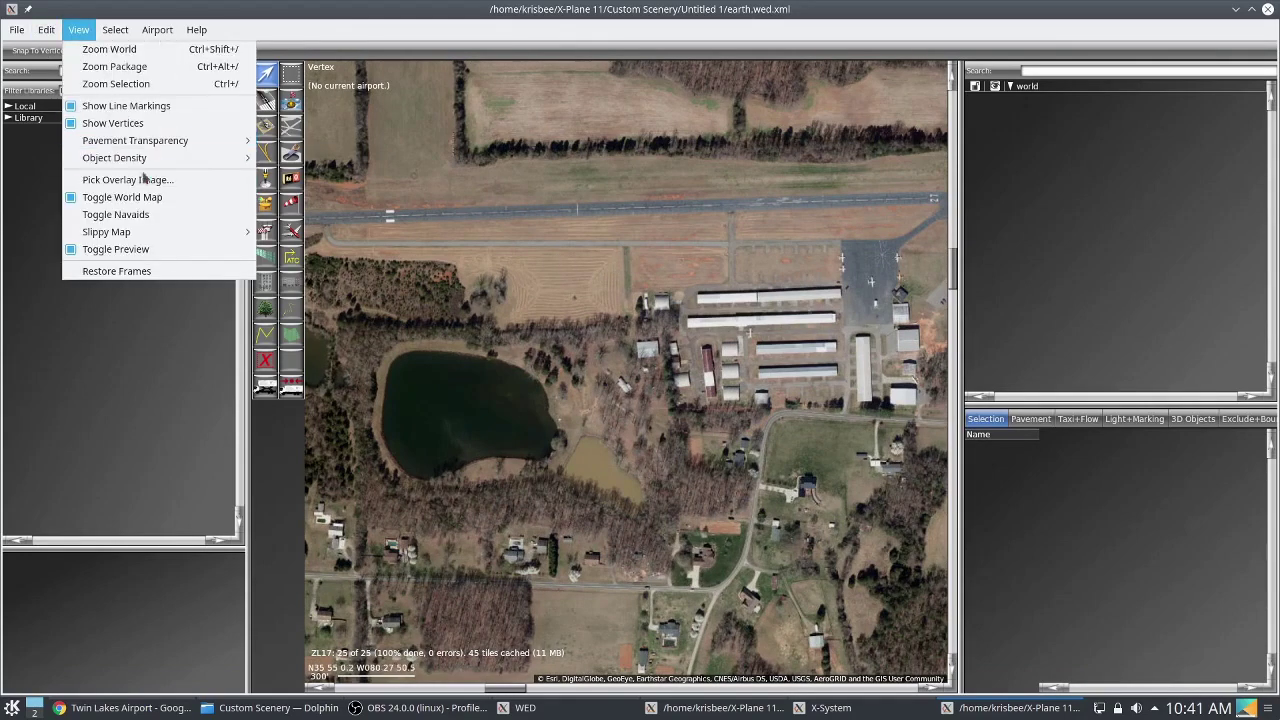
{"action": "mouse_move", "coordinate": [145, 236]}
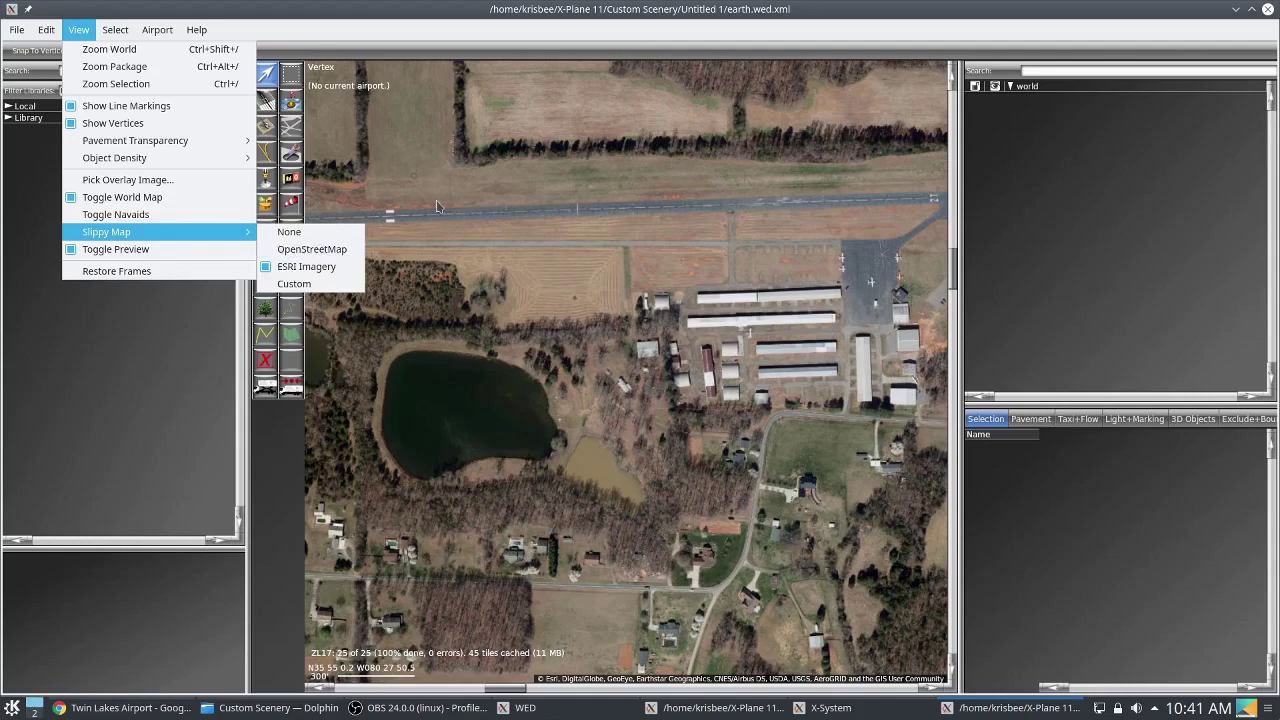
Start an import from the Airport Scenery Gateway and look up the scenery packs for 8A7 Twin Lakes.
{"action": "mouse_move", "coordinate": [5, 29]}
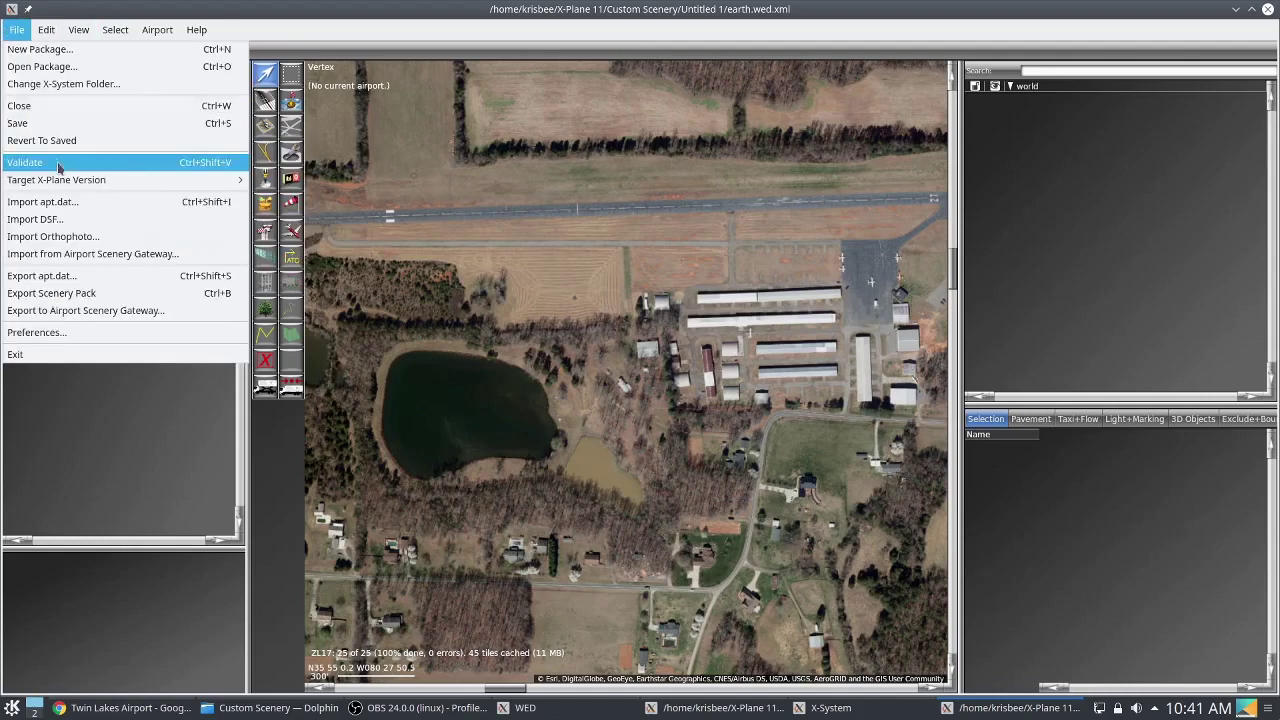
{"action": "left_click", "coordinate": [84, 257]}
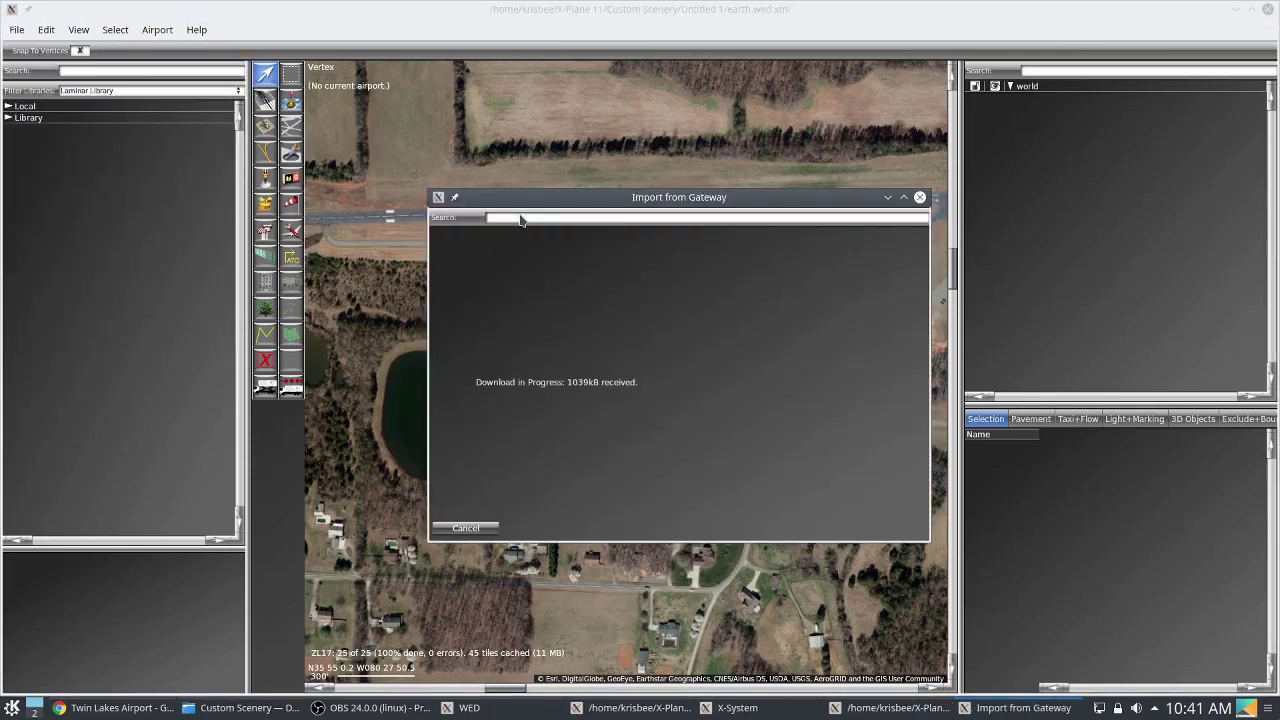
{"action": "type", "text": "8a7"}
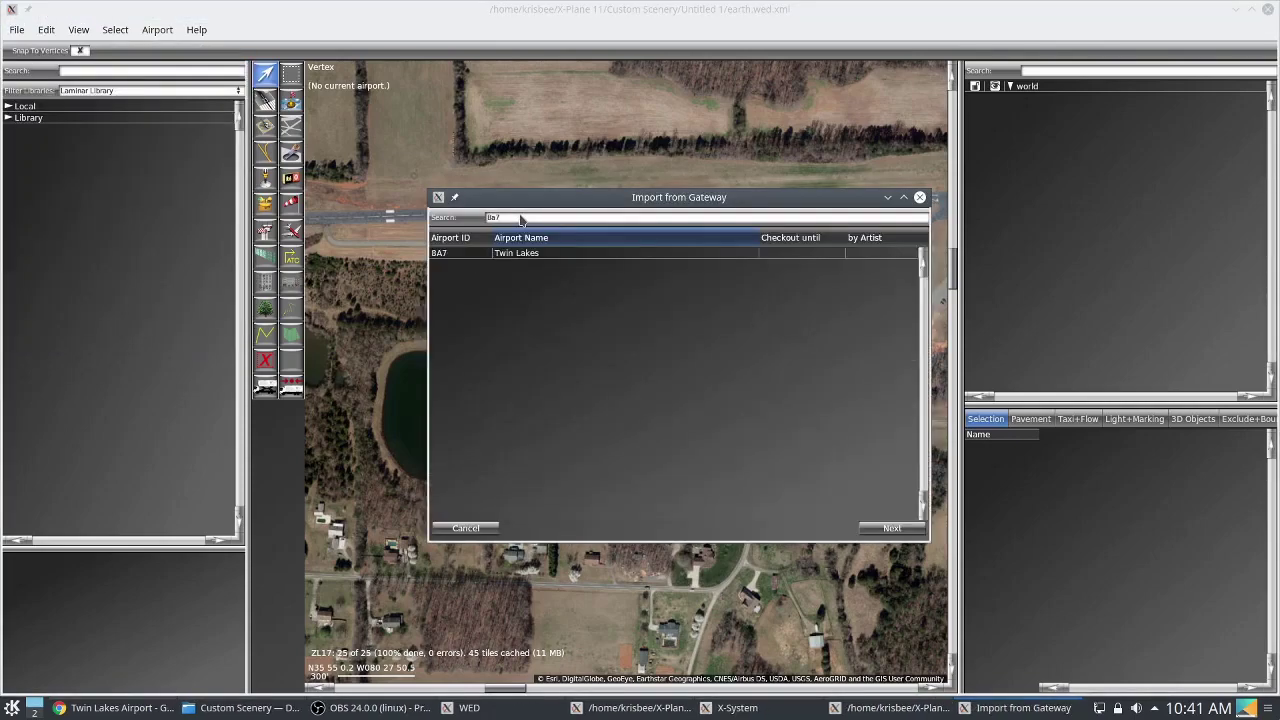
{"action": "left_click", "coordinate": [451, 254]}
{"action": "left_click", "coordinate": [892, 528]}
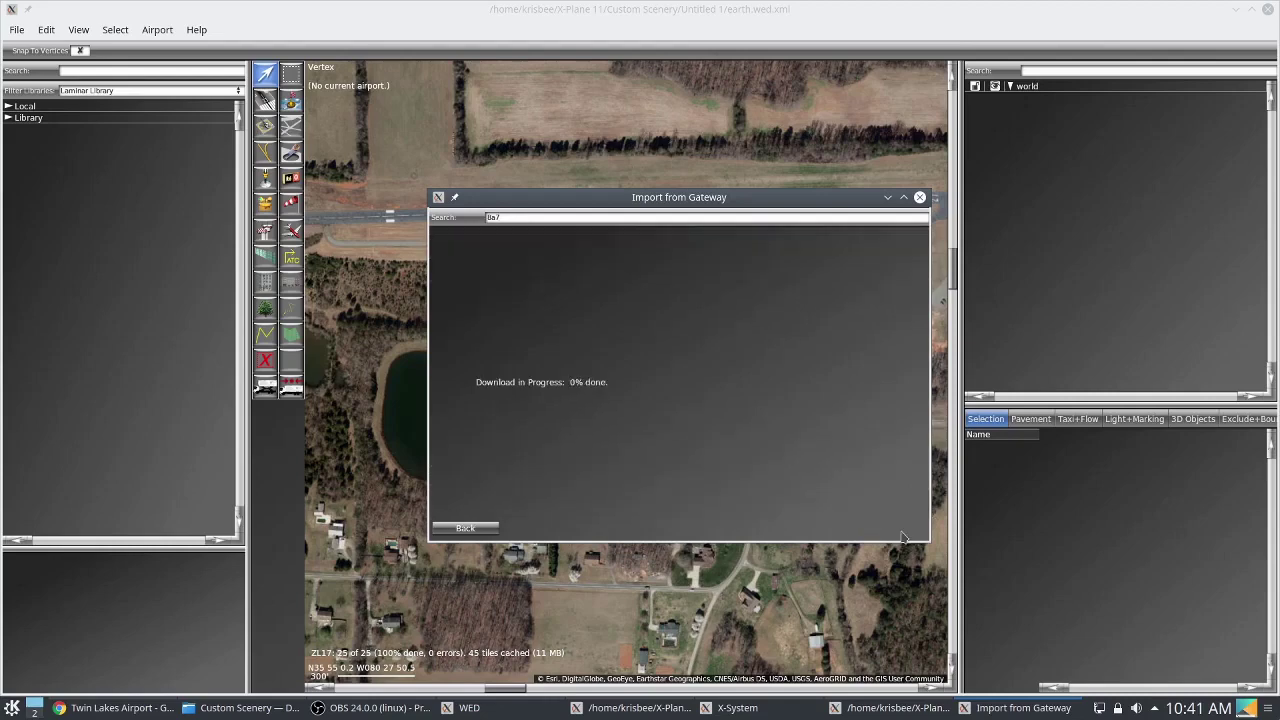
{"action": "left_click", "coordinate": [539, 257]}
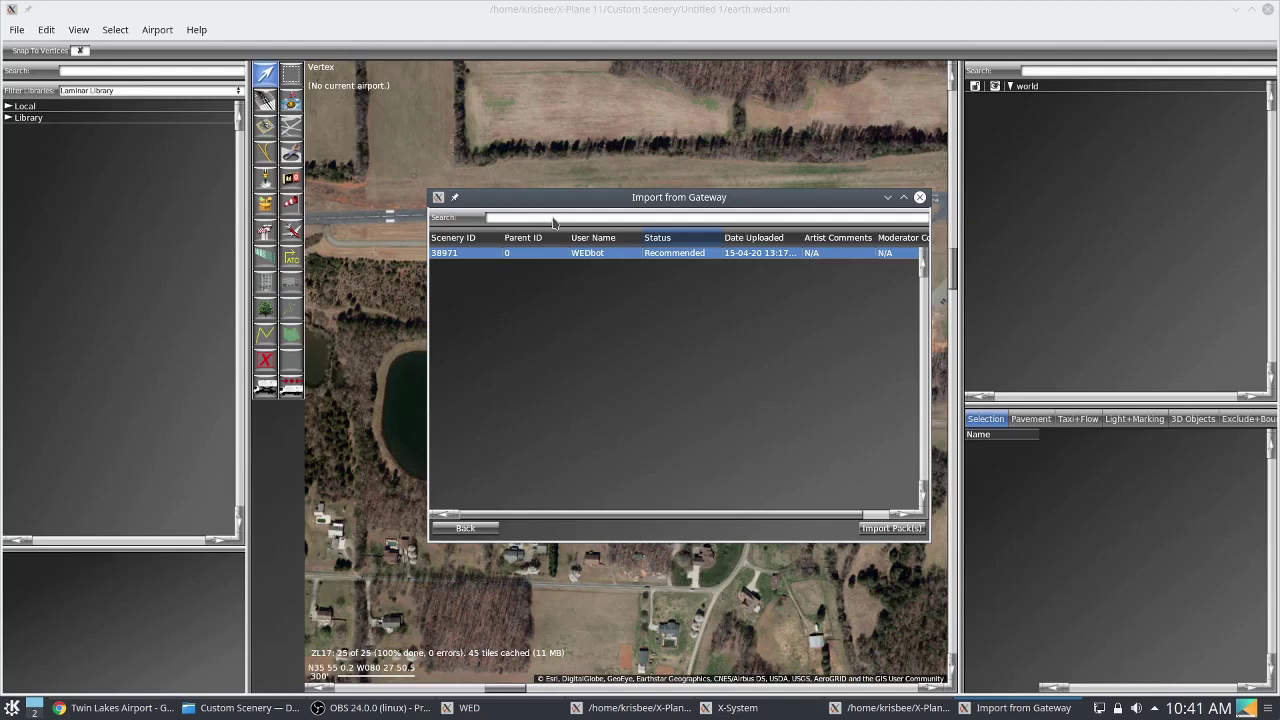
Look up the Gateway scenery packs available for KSVH Statesville Rgnl.
{"action": "type", "text": "ksvh"}
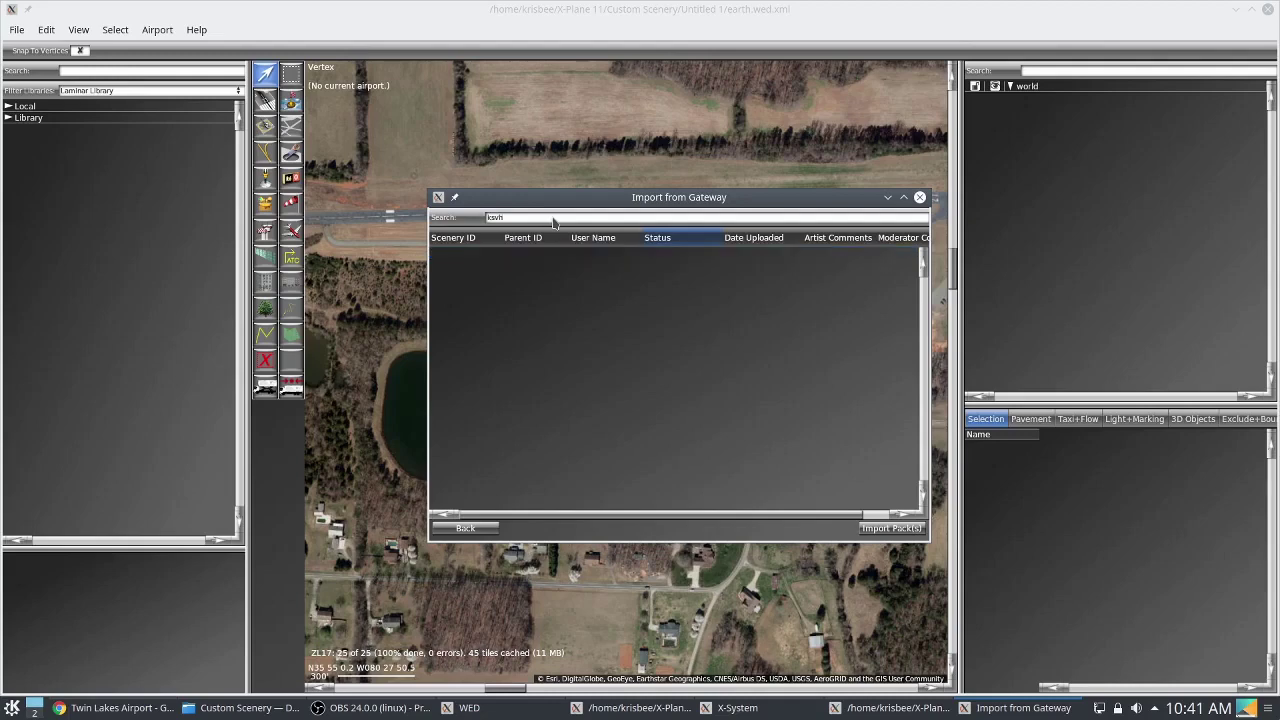
{"action": "left_click", "coordinate": [465, 528]}
{"action": "type", "text": "ksvh"}
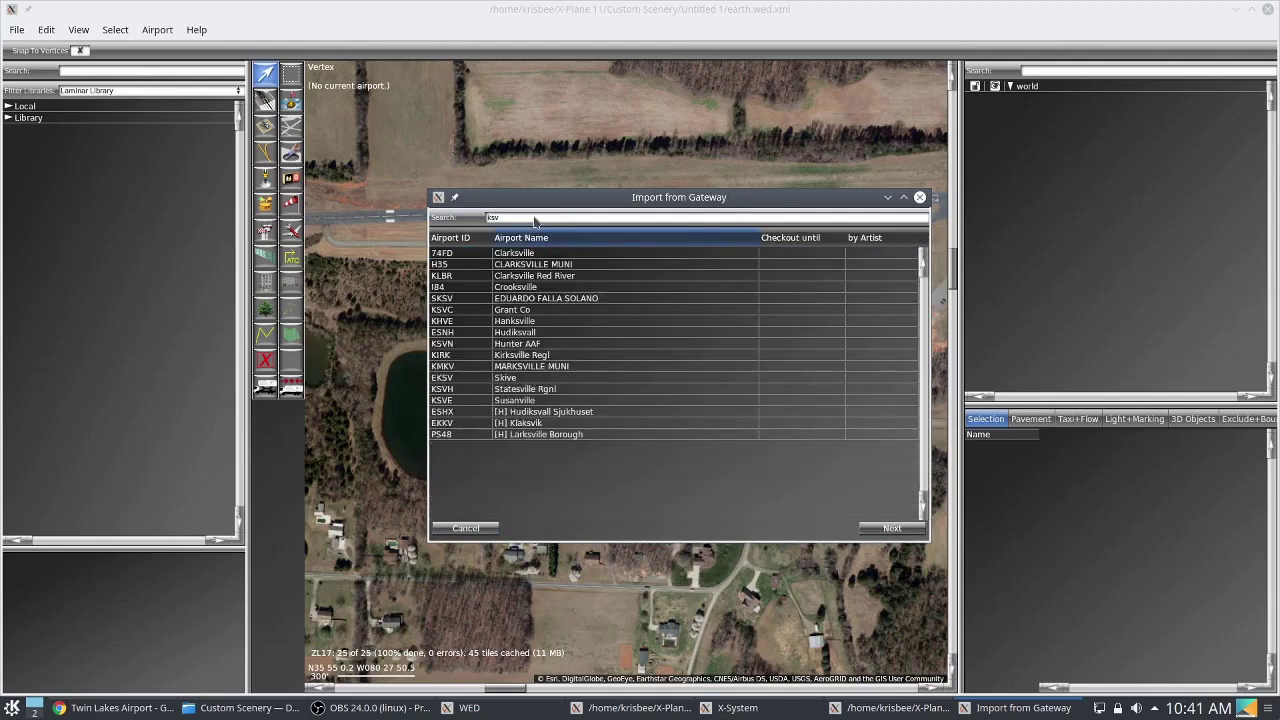
{"action": "left_click", "coordinate": [565, 255]}
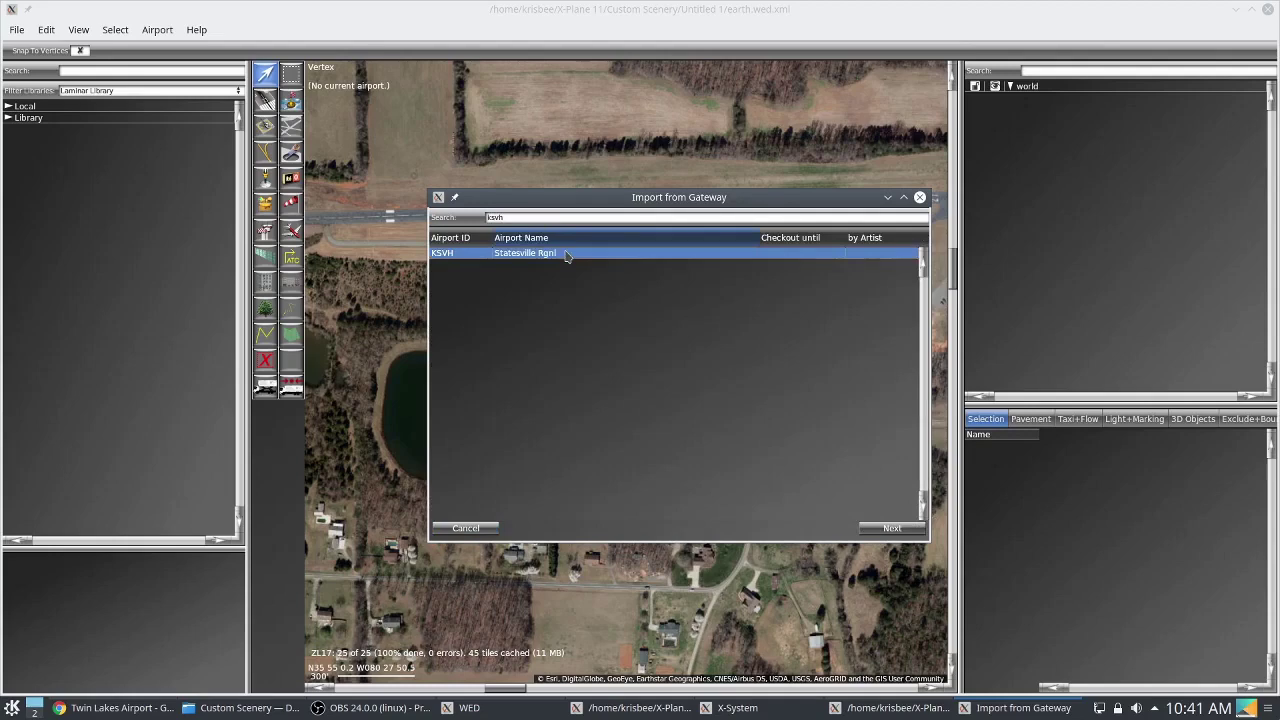
{"action": "left_click", "coordinate": [893, 528]}
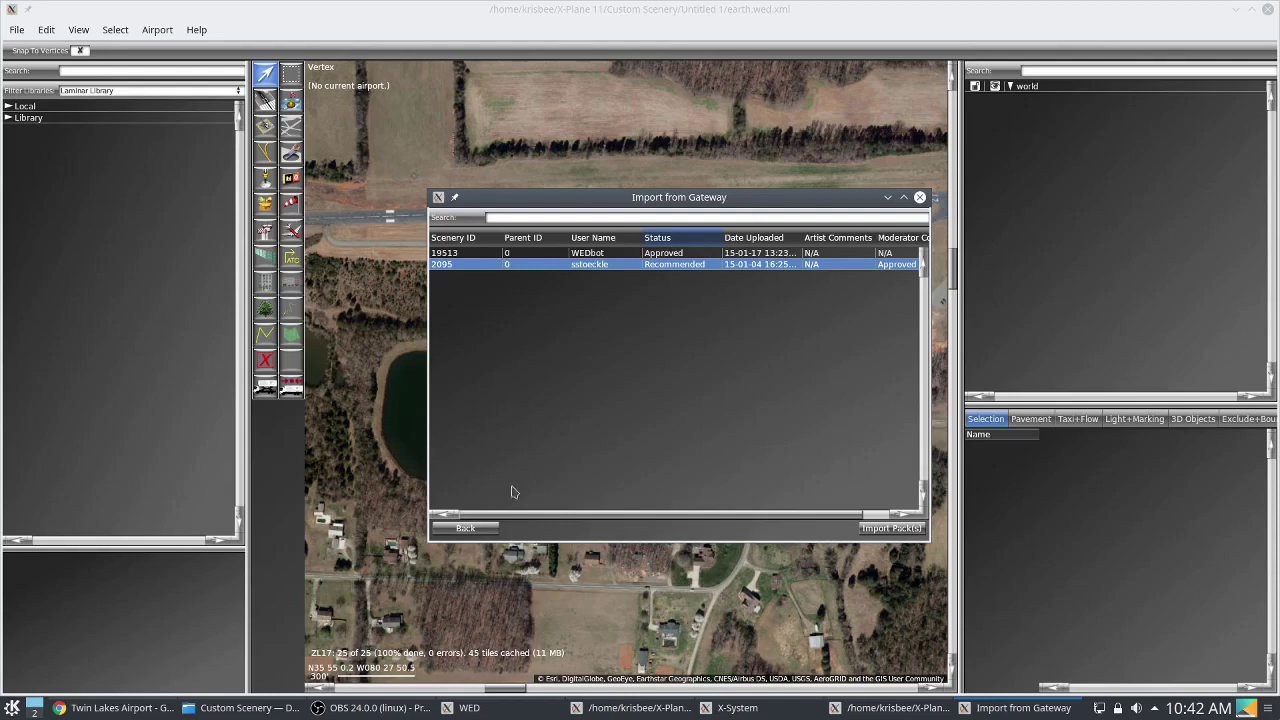
Go back to the Gateway airport list, find 8A7 Twin Lakes and import its recommended WEDbot scenery pack.
{"action": "left_click", "coordinate": [466, 528]}
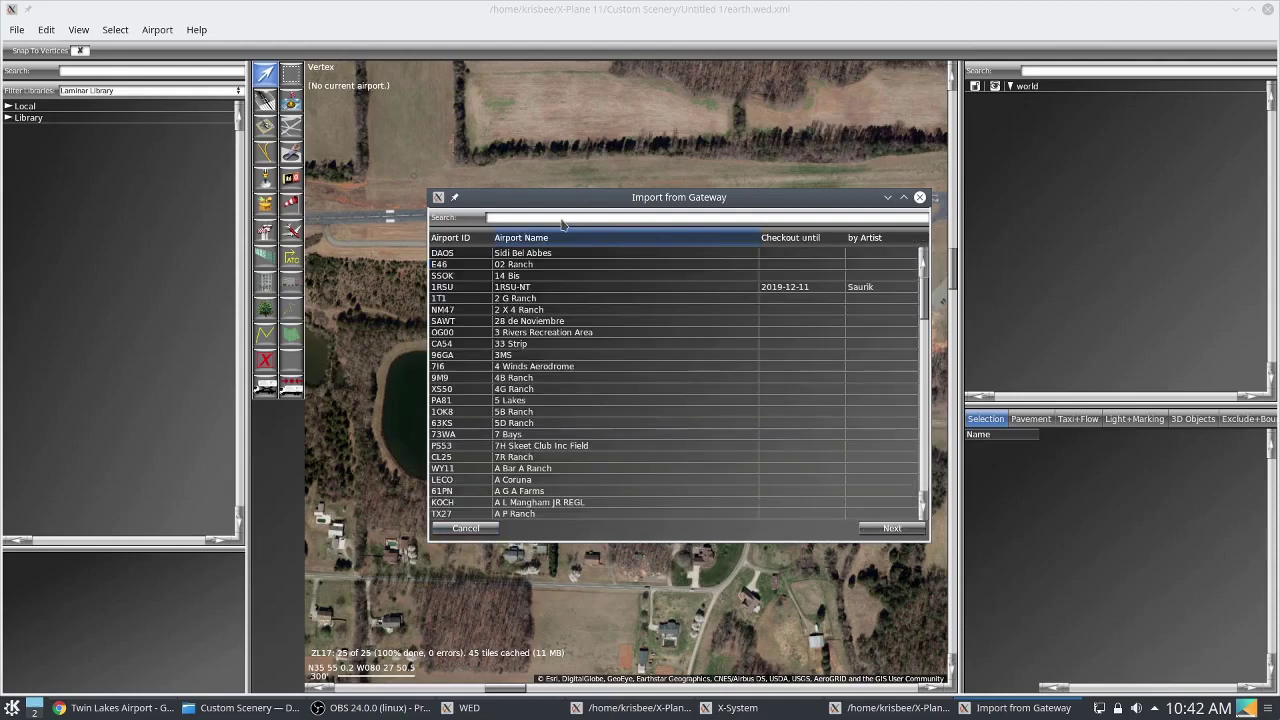
{"action": "type", "text": "8a7"}
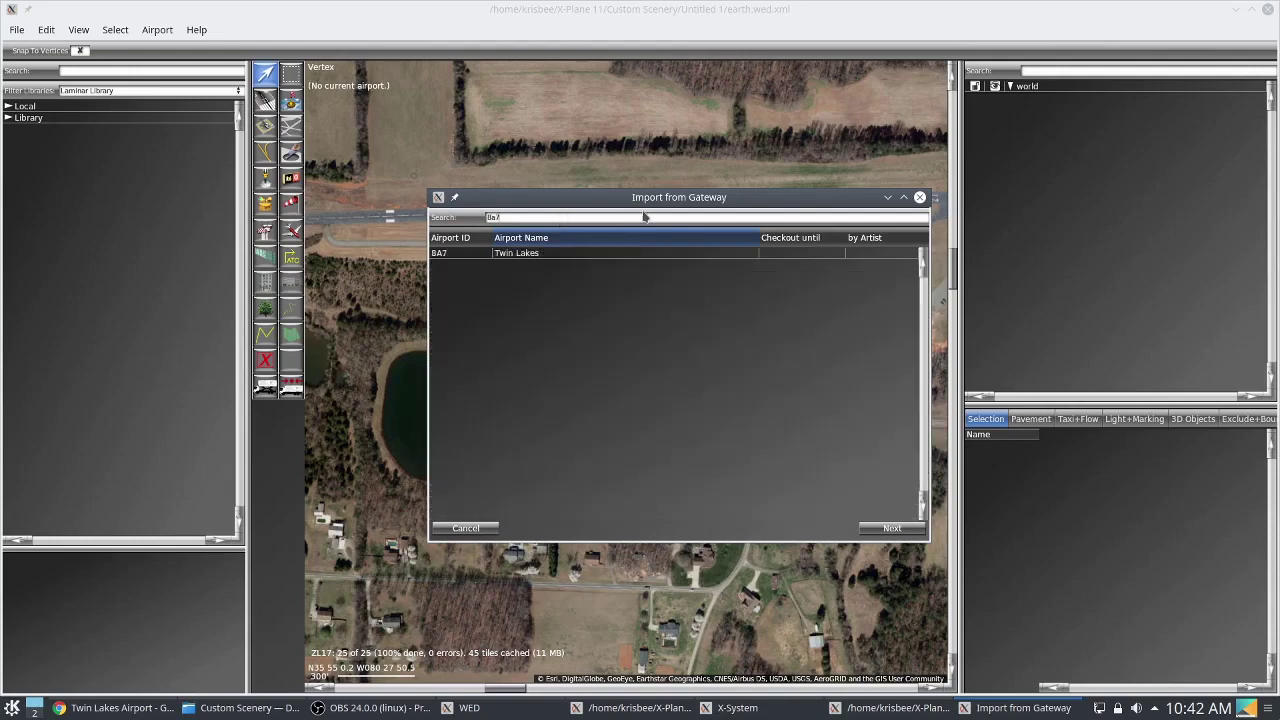
{"action": "left_click", "coordinate": [569, 258]}
{"action": "left_click", "coordinate": [893, 530]}
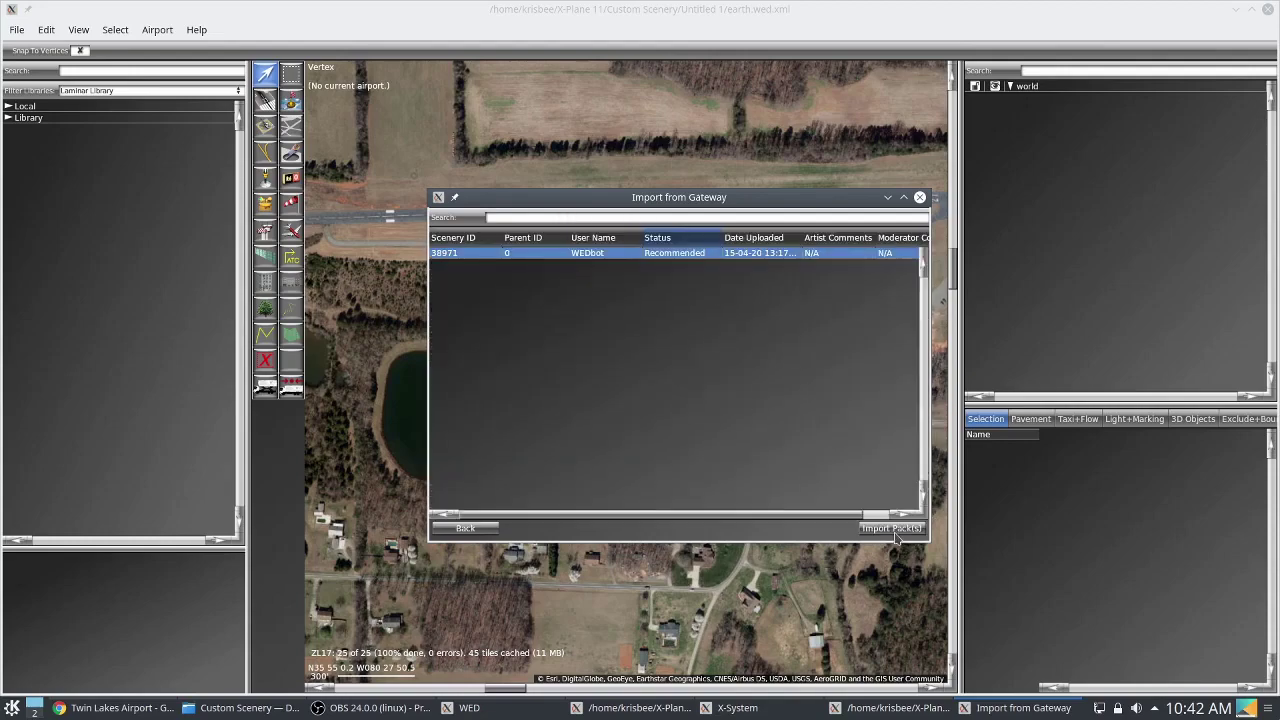
{"action": "left_click", "coordinate": [893, 531]}
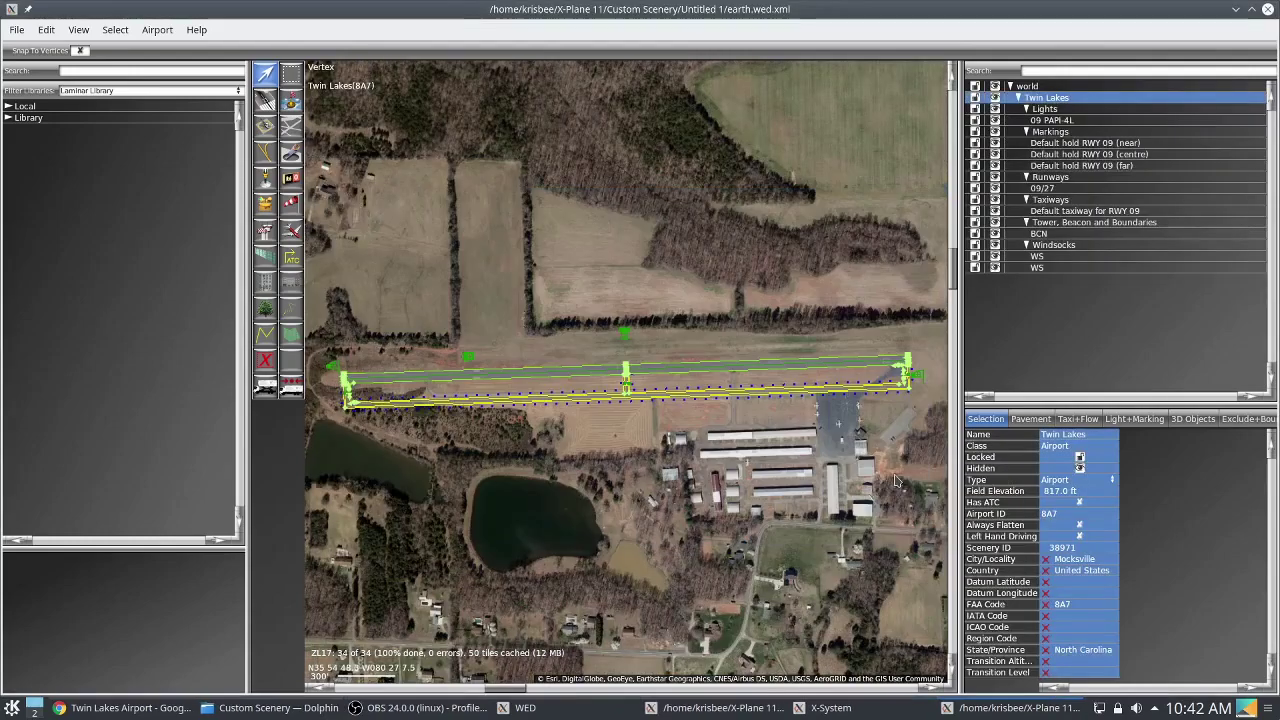
Select the line marking at the runway 09 end of the taxiway and shift the connector's inner edge slightly northeast.
{"action": "scroll", "coordinate": [616, 488], "scroll_direction": "up", "scroll_amount": 5}
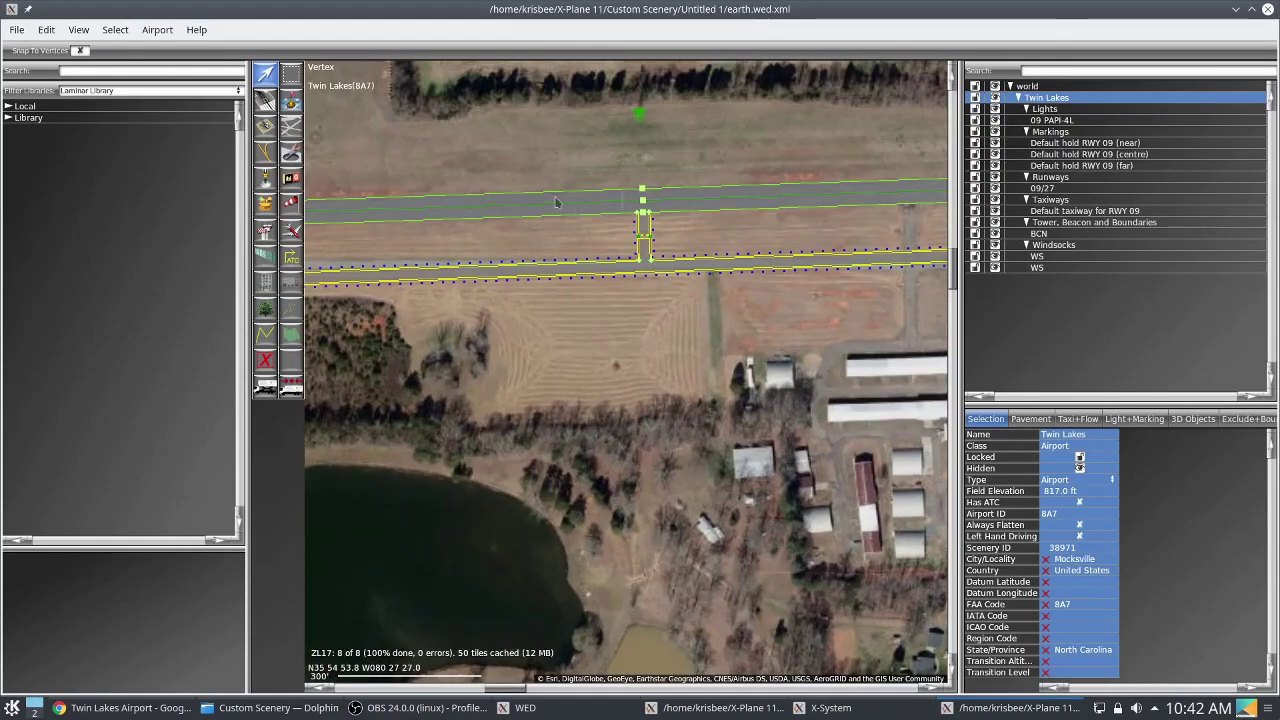
{"action": "right_click_drag", "start_coordinate": [527, 386], "coordinate": [1053, 409]}
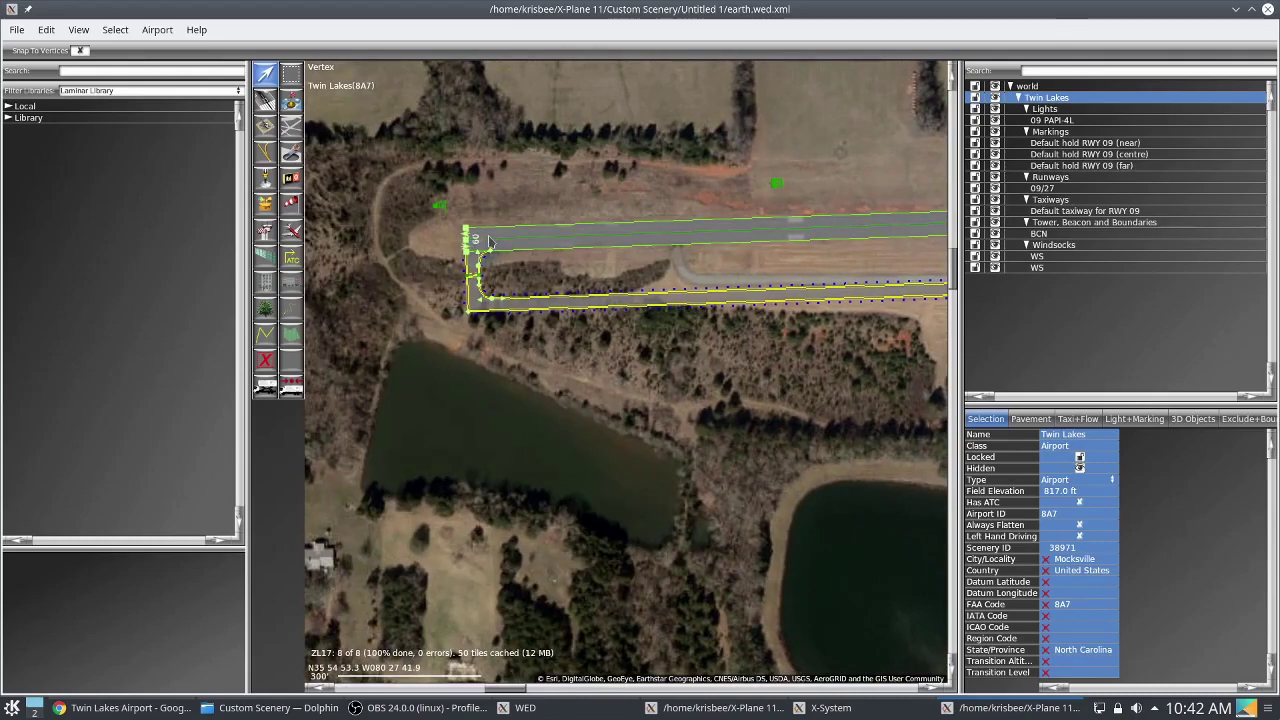
{"action": "left_click", "coordinate": [468, 258]}
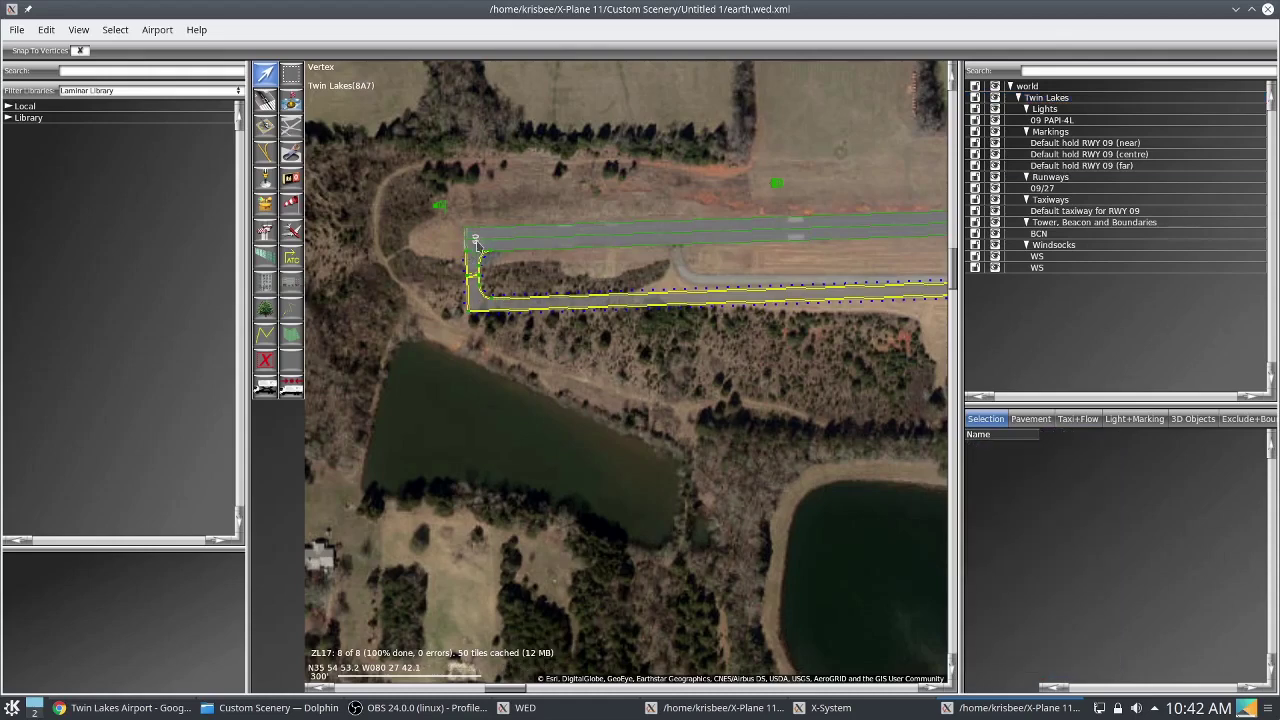
{"action": "left_click", "coordinate": [480, 270]}
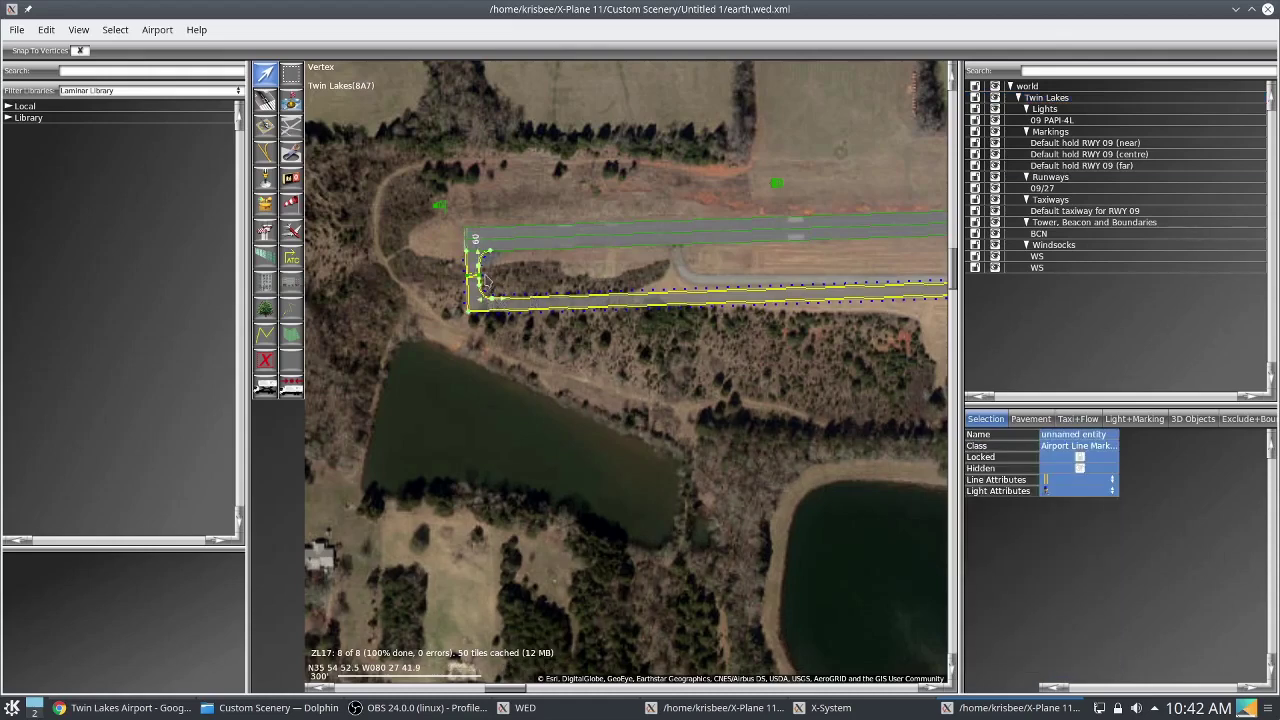
{"action": "mouse_move", "coordinate": [480, 278]}
{"action": "left_mouse_down"}
{"action": "mouse_move", "coordinate": [710, 273]}
{"action": "mouse_move", "coordinate": [468, 274]}
{"action": "mouse_move", "coordinate": [545, 277]}
{"action": "mouse_move", "coordinate": [497, 262]}
{"action": "left_mouse_up"}
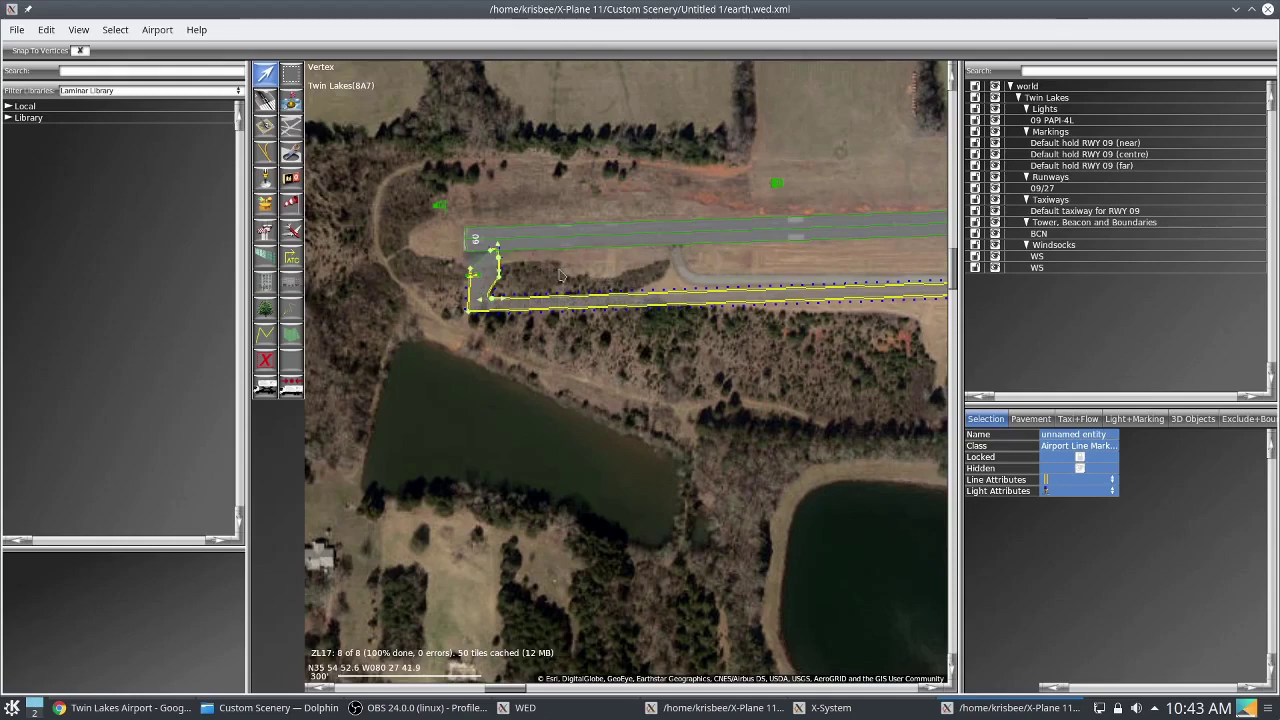
Select the windsock near the runway 09 threshold, and switch to Chrome to view Twin Lakes Airport in Google Maps.
{"action": "right_click_drag", "start_coordinate": [739, 377], "coordinate": [687, 375]}
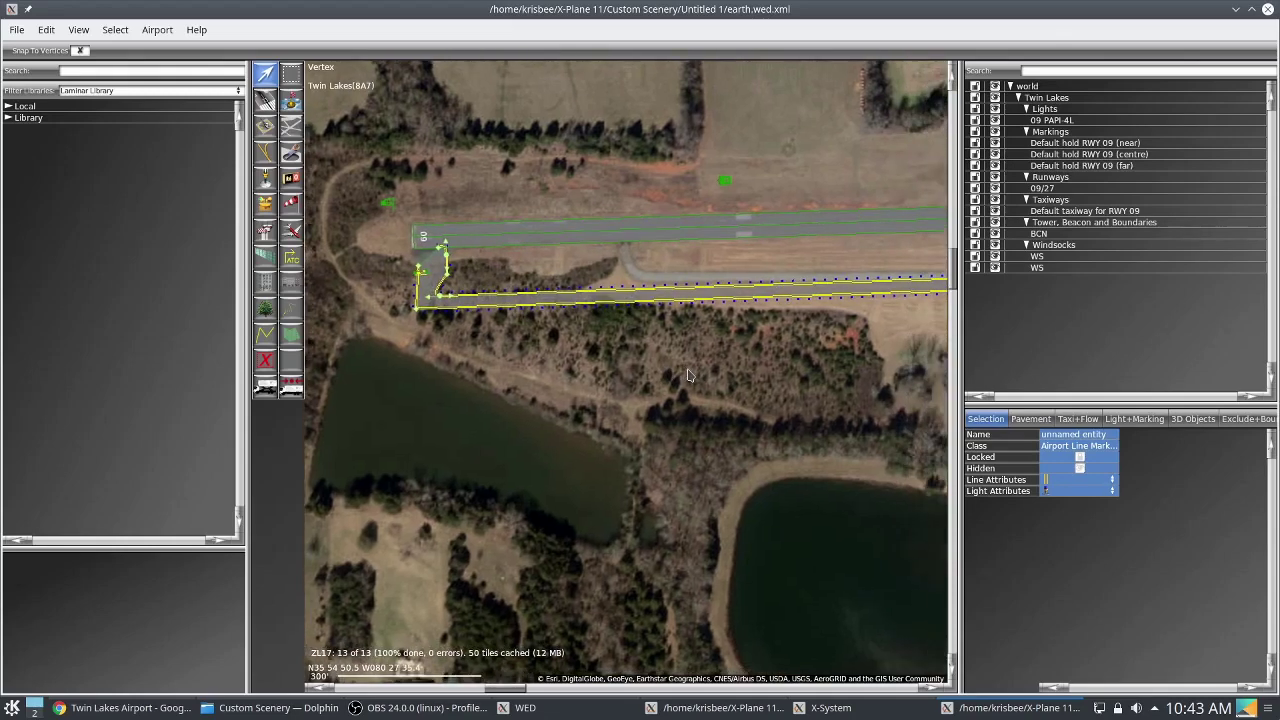
{"action": "left_click", "coordinate": [393, 207]}
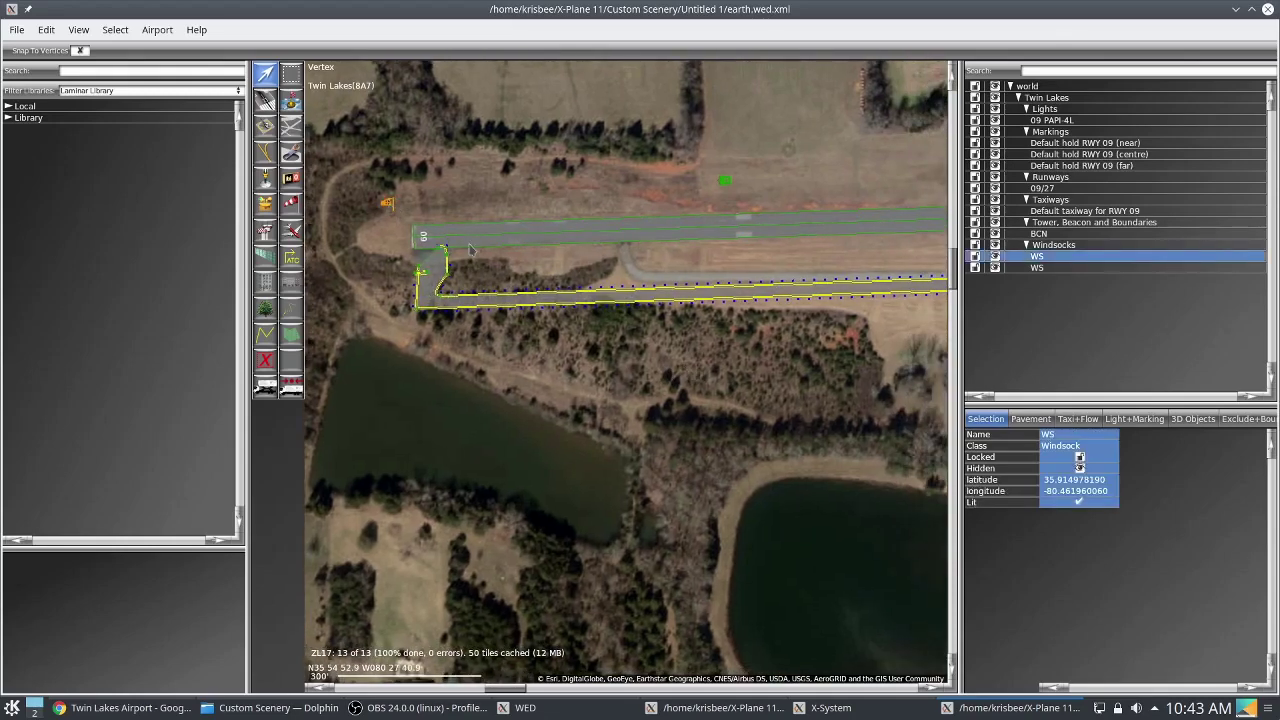
{"action": "middle_click_drag", "start_coordinate": [391, 316], "coordinate": [394, 319]}
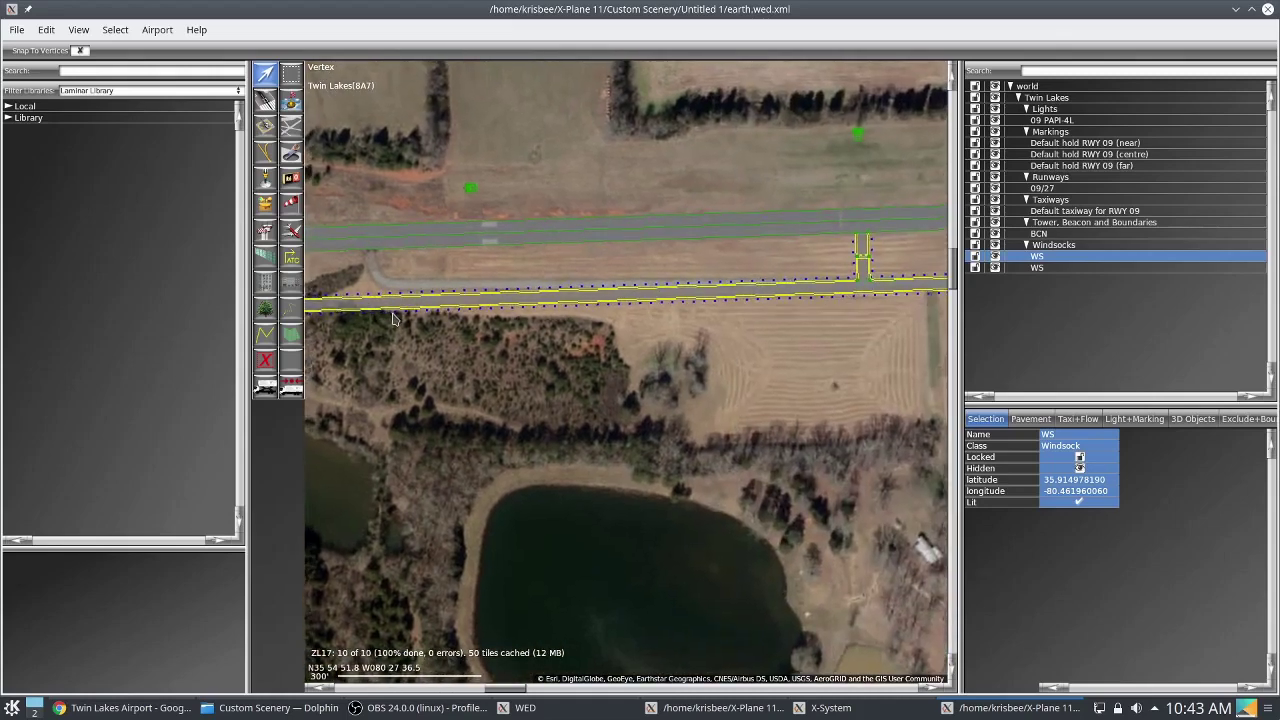
{"action": "left_click", "coordinate": [167, 712]}
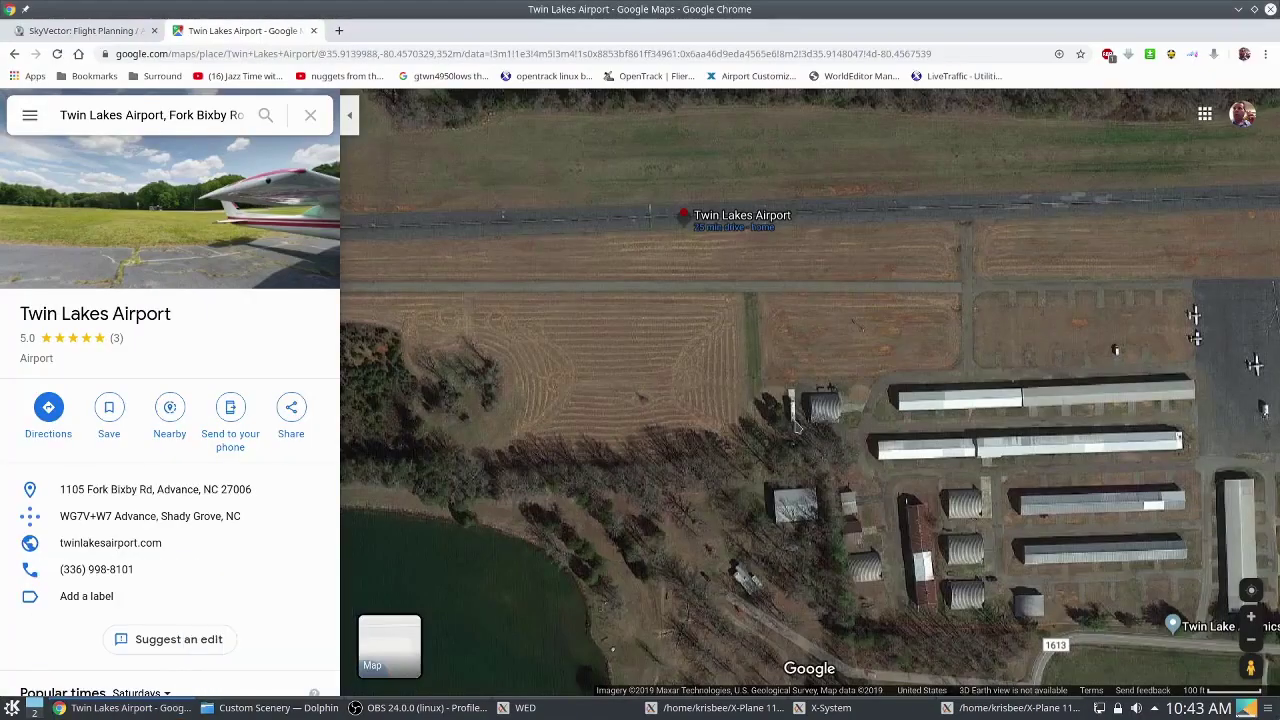
Inspect the grass strip and windsock south of the parallel taxiway in Google Maps, and return to the Untitled 1 project in WorldEditor.
{"action": "right_click", "coordinate": [594, 316]}
{"action": "right_click", "coordinate": [830, 346]}
{"action": "scroll", "coordinate": [689, 412], "scroll_direction": "up", "scroll_amount": 3}
{"action": "right_click", "coordinate": [935, 232]}
{"action": "left_click", "coordinate": [948, 208]}
{"action": "left_click_drag", "start_coordinate": [942, 249], "coordinate": [664, 470]}
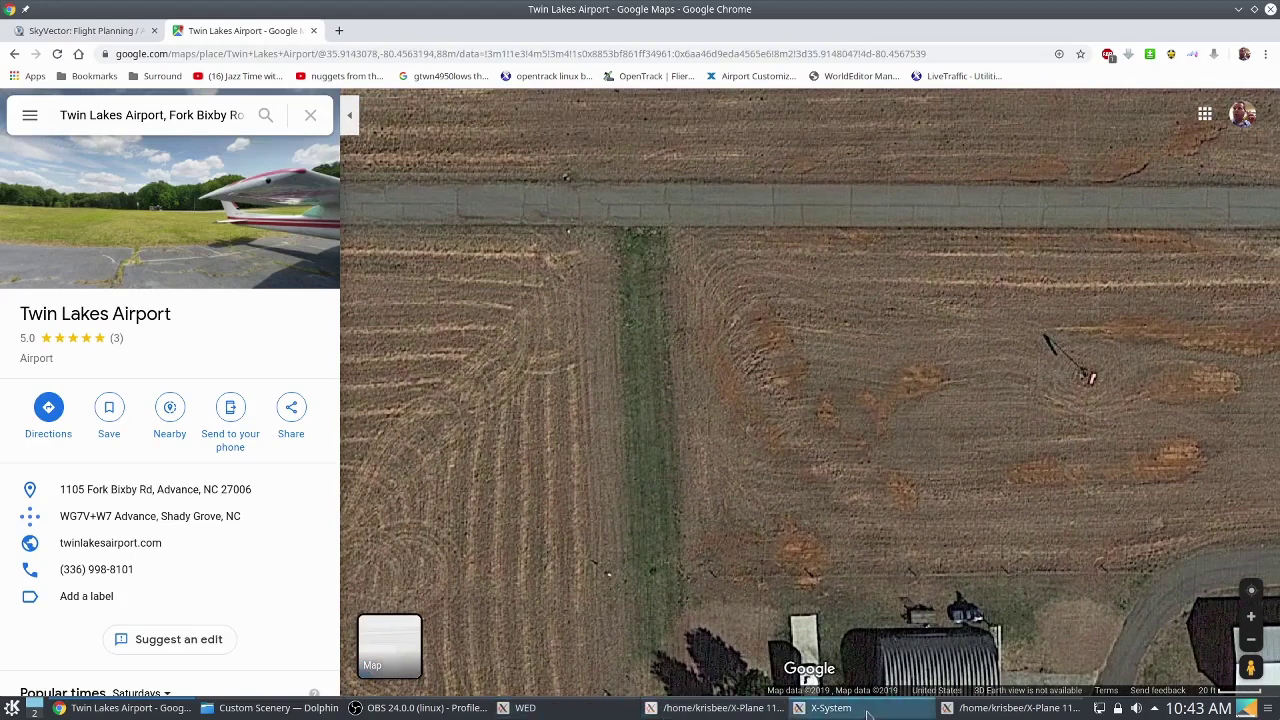
{"action": "left_click", "coordinate": [525, 708]}
{"action": "key", "text": "alt+Tab"}
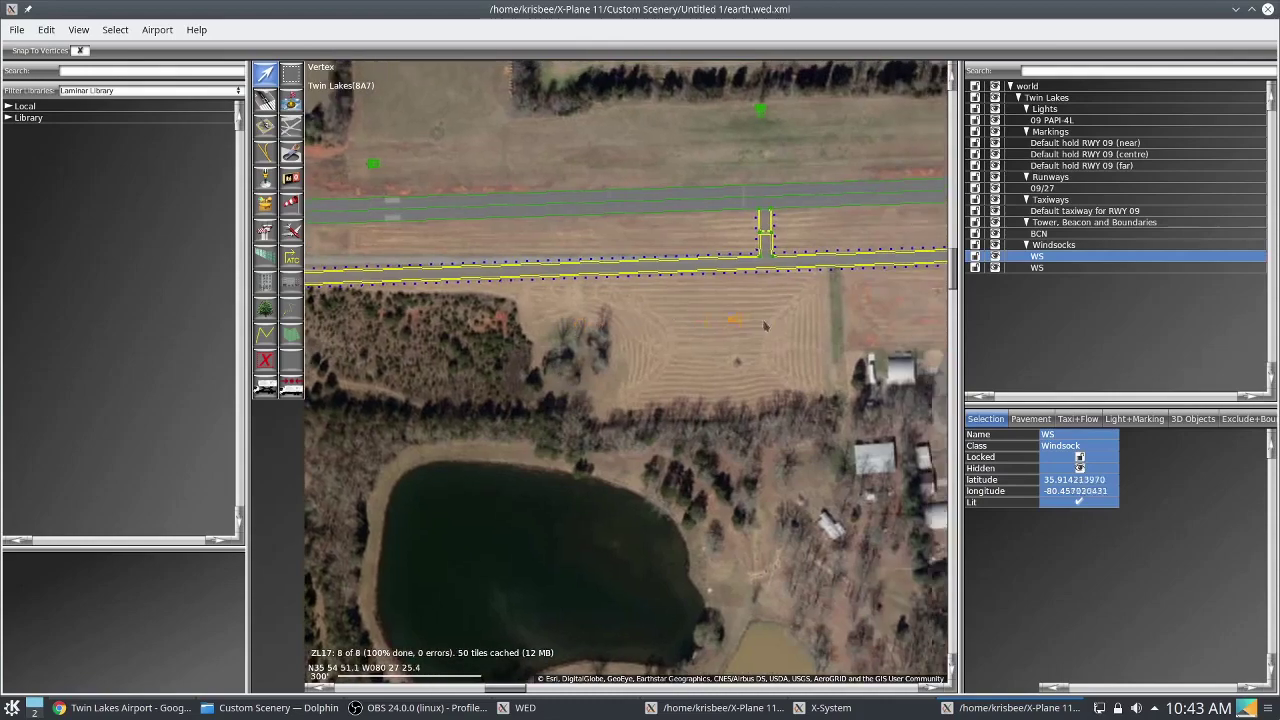
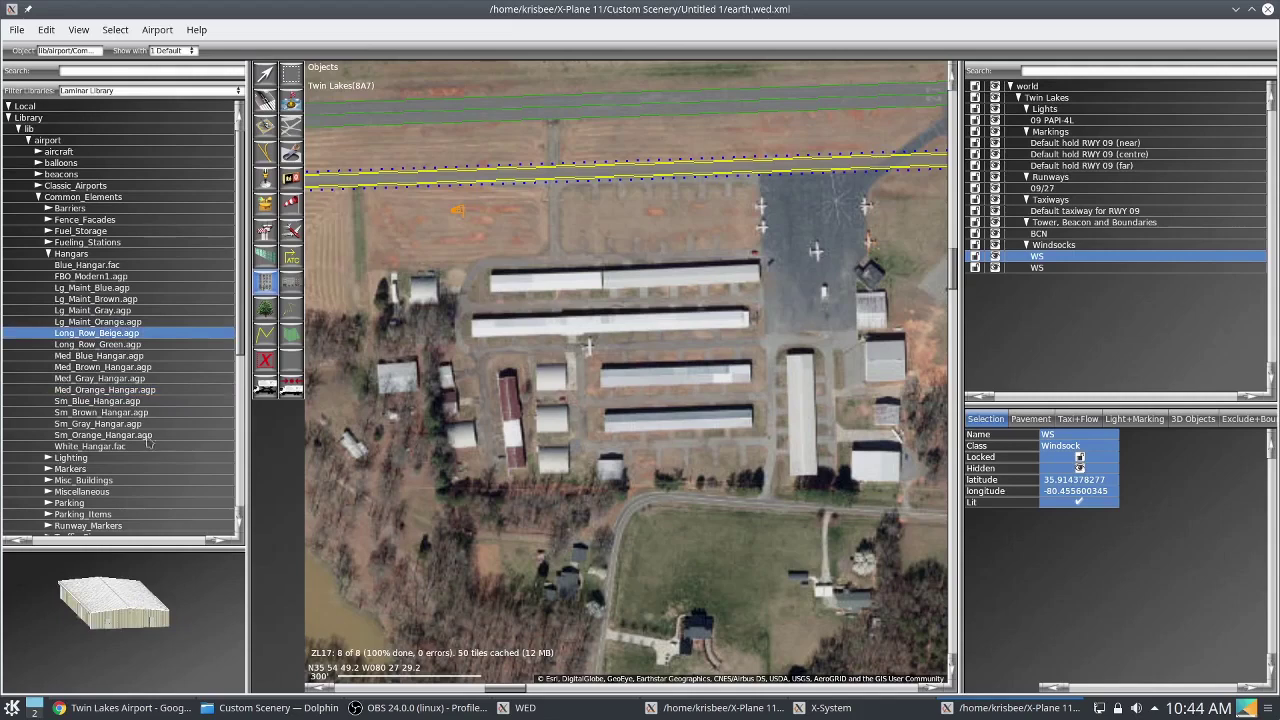
Place two Long_Row_Beige.agp hangars among the long hangar rows west of the ramp, undoing an extra overlapping copy between them.
{"action": "left_click", "coordinate": [517, 288]}
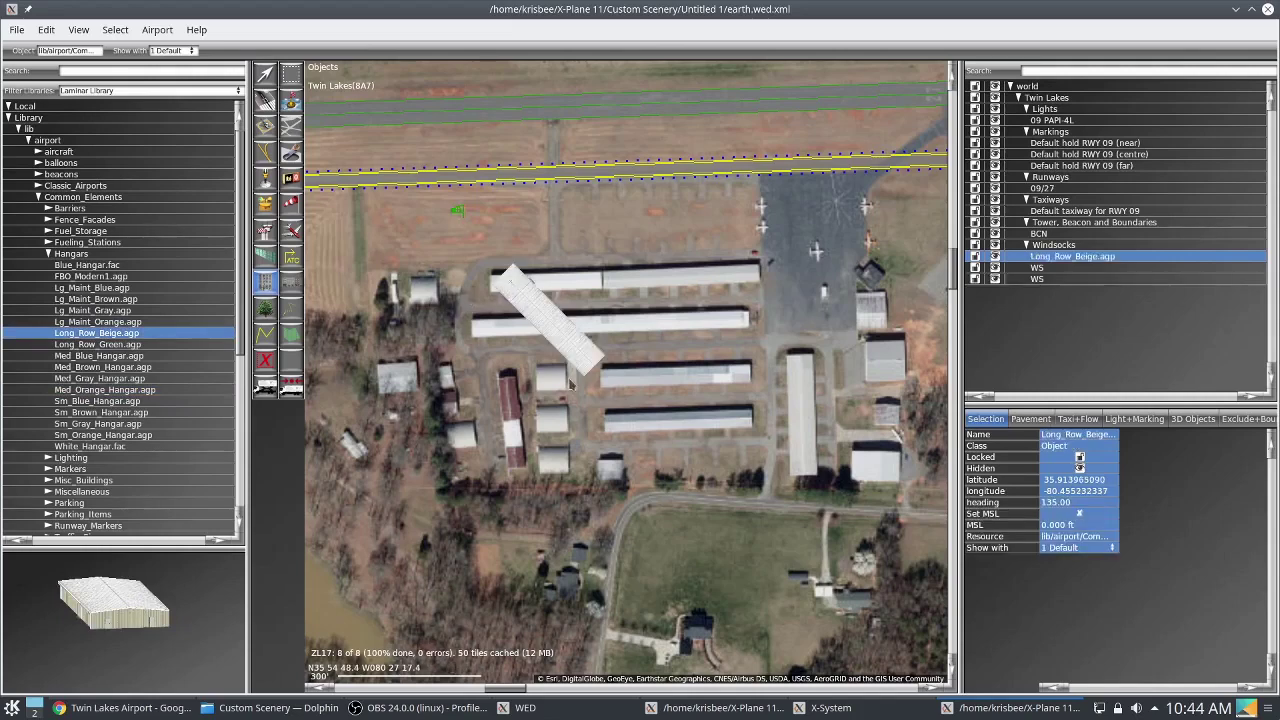
{"action": "left_click", "coordinate": [519, 287]}
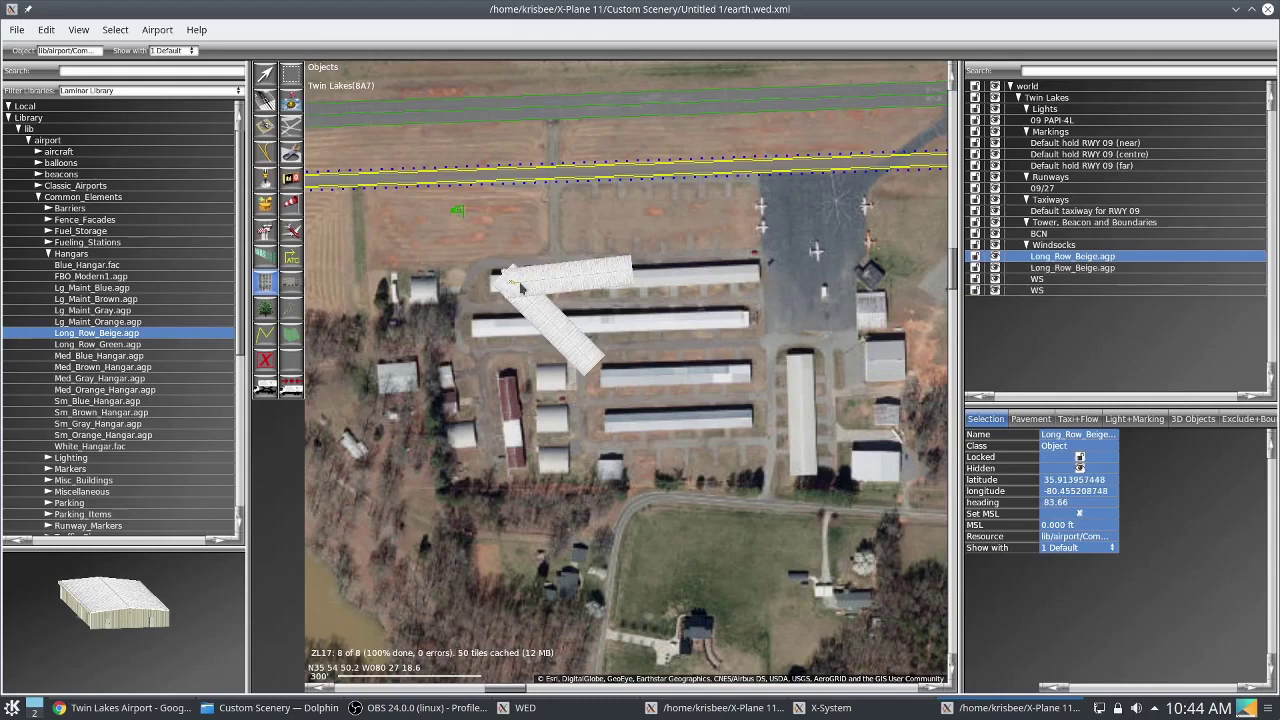
{"action": "key", "text": "ctrl+z"}
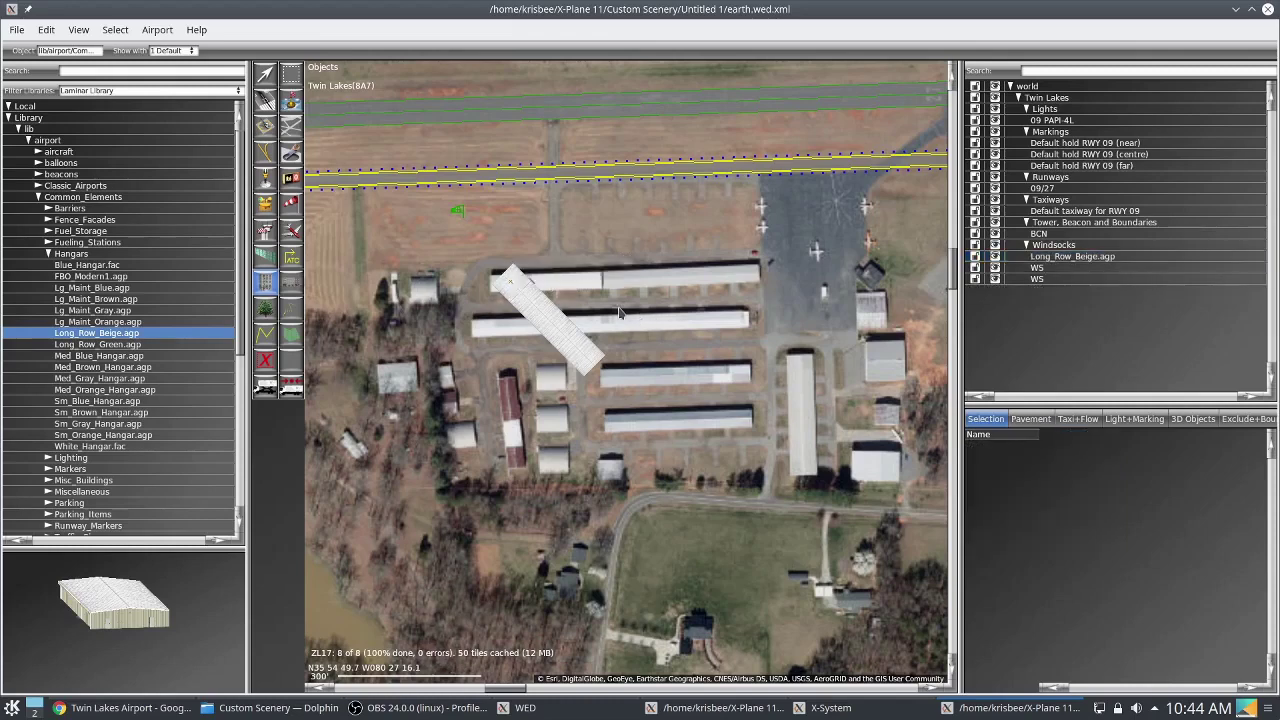
{"action": "left_click", "coordinate": [614, 425]}
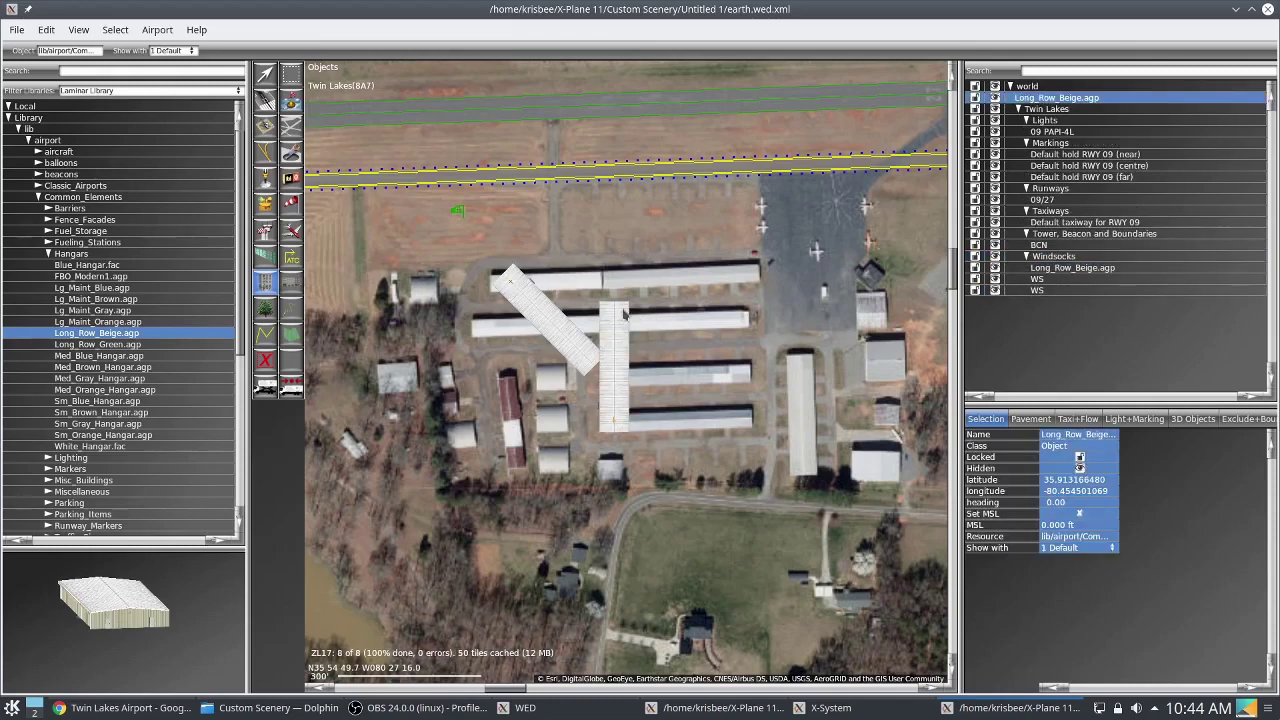
Move and rotate the two hangars onto the two southern east-west rows, with headings of 88.49 for the lower and 88.70 for the upper.
{"action": "scroll", "coordinate": [645, 377], "scroll_direction": "up", "scroll_amount": 2}
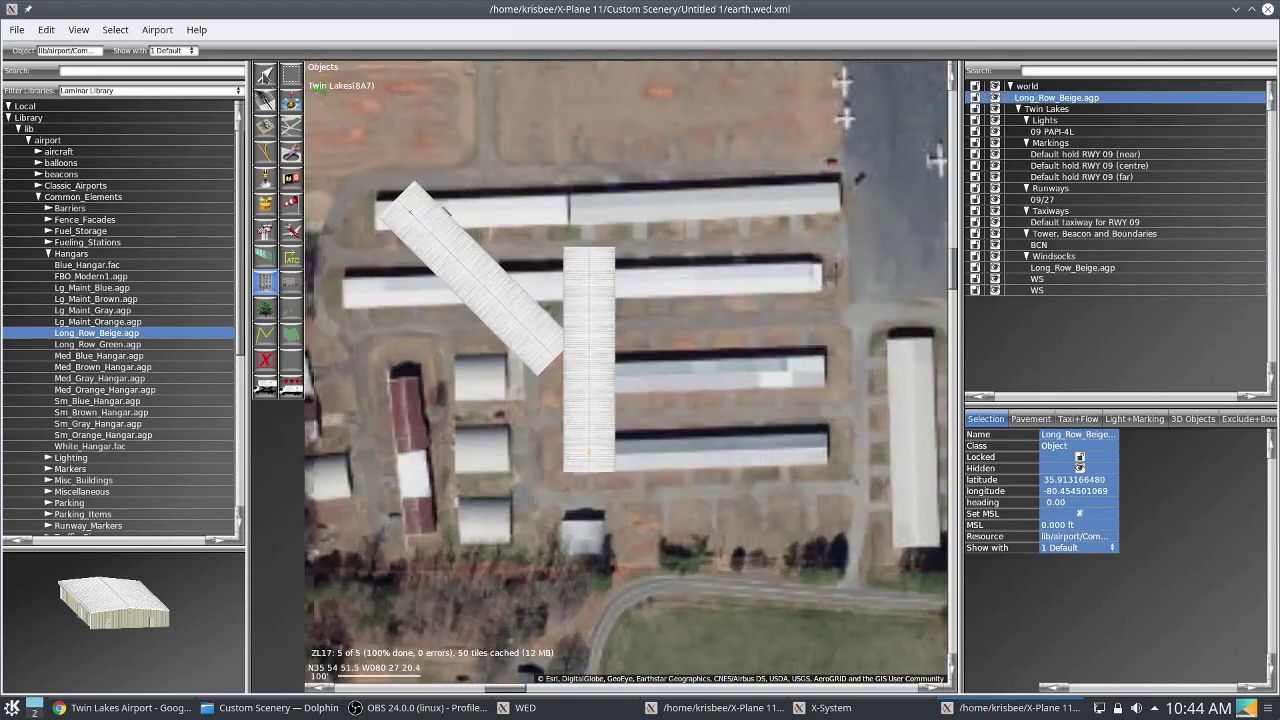
{"action": "key", "text": "v"}
{"action": "left_click", "coordinate": [598, 283]}
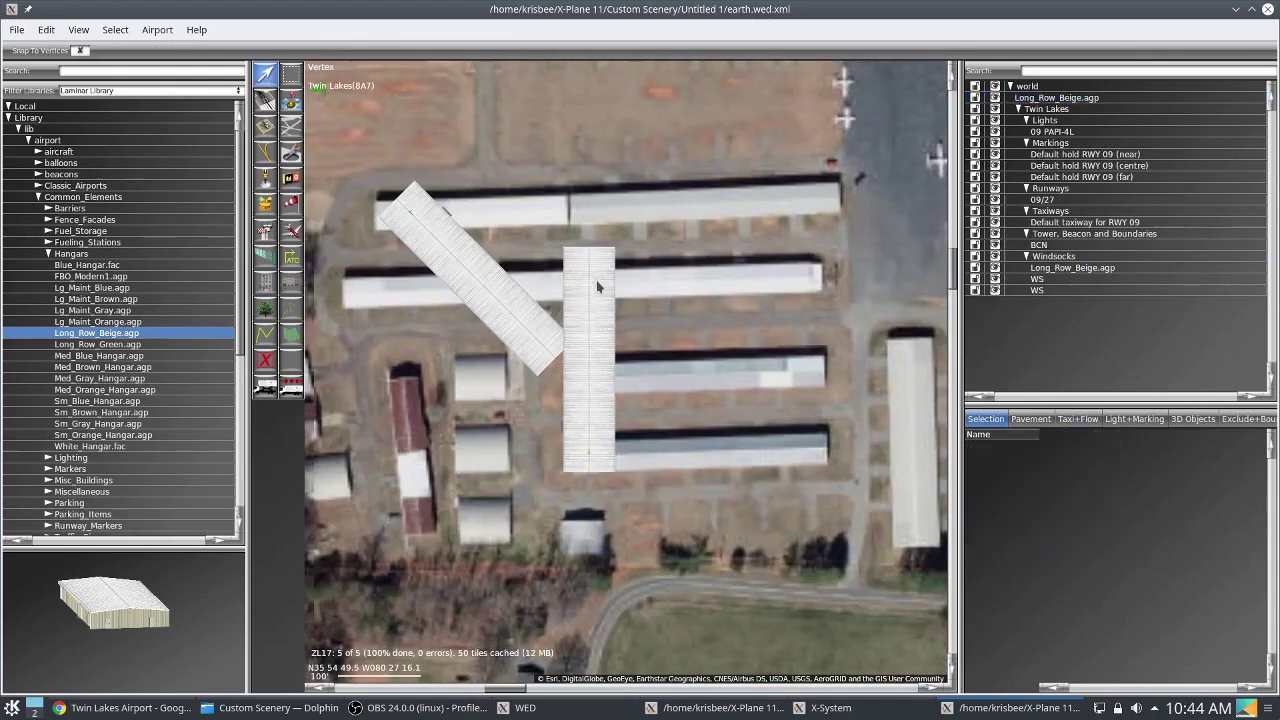
{"action": "left_click", "coordinate": [586, 446]}
{"action": "left_click_drag", "start_coordinate": [586, 451], "coordinate": [627, 455]}
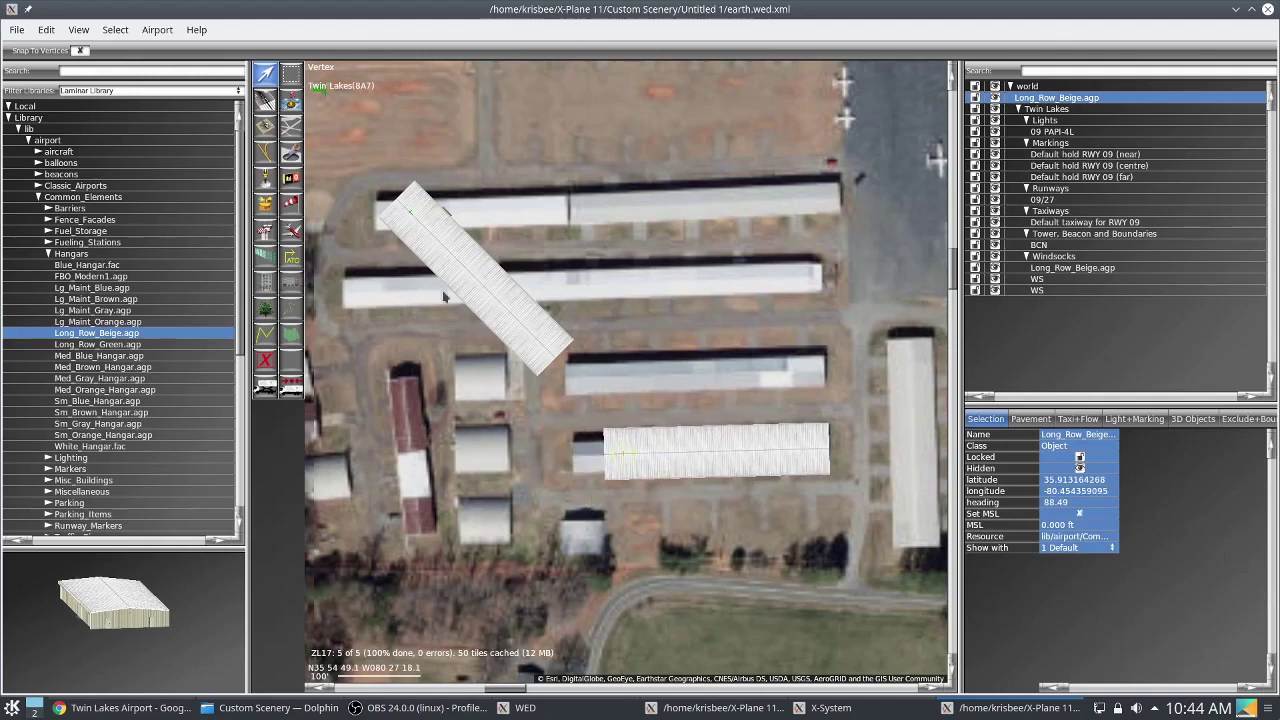
{"action": "left_click", "coordinate": [412, 221]}
{"action": "left_click_drag", "start_coordinate": [412, 221], "coordinate": [624, 372]}
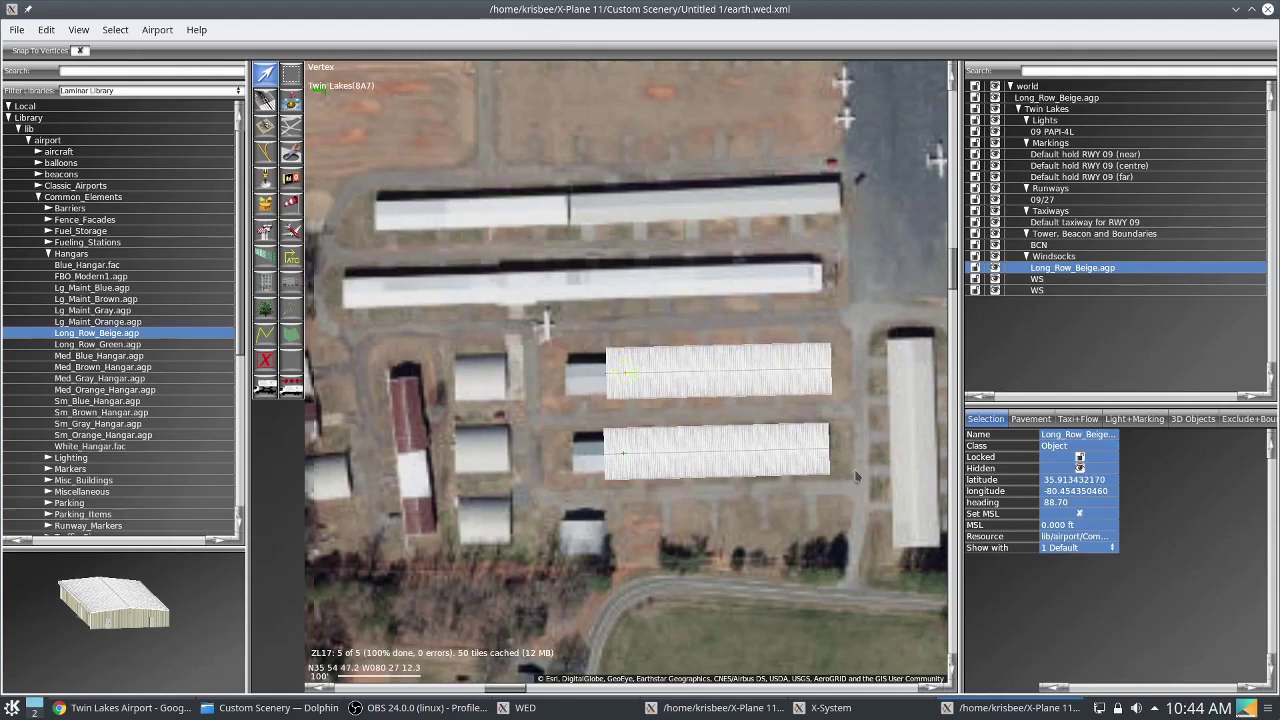
Draw an asphalt taxiway polygon over the ramp south of the parallel taxiway, angling its northeast corner out to the taxiway, and deselect it.
{"action": "key", "text": "a"}
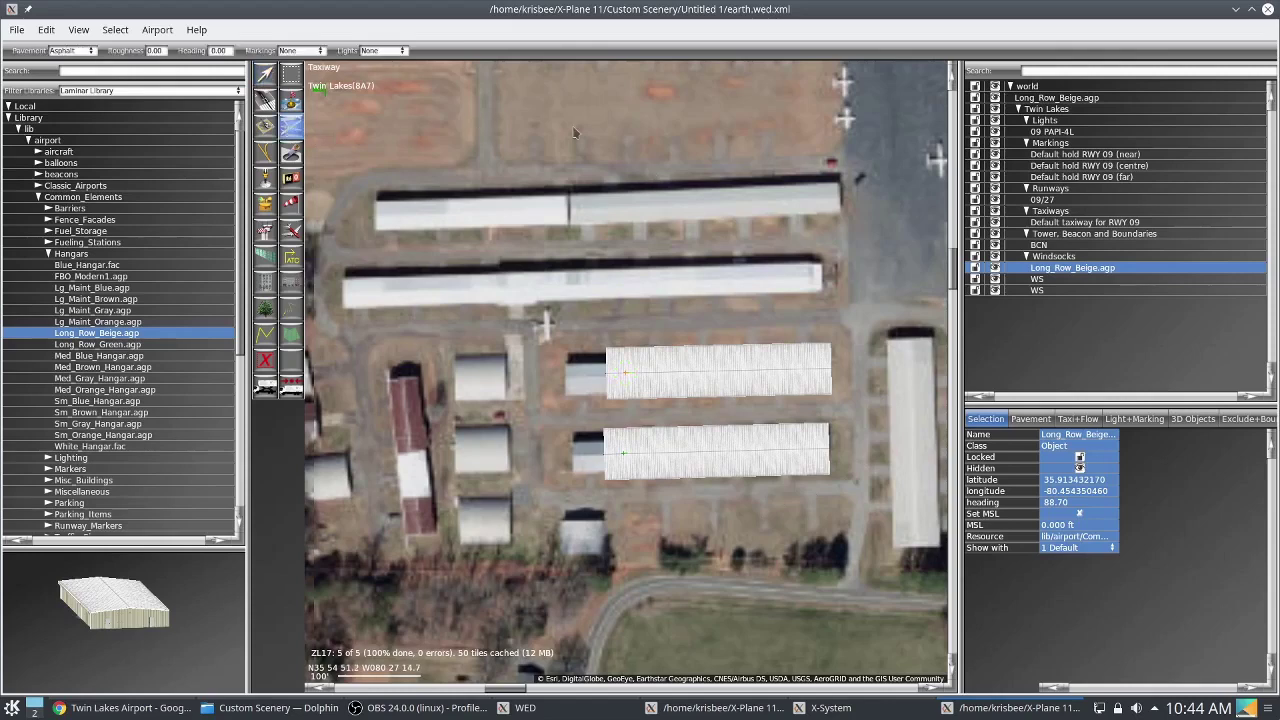
{"action": "right_click_drag", "start_coordinate": [600, 103], "coordinate": [405, 262]}
{"action": "left_click", "coordinate": [84, 52]}
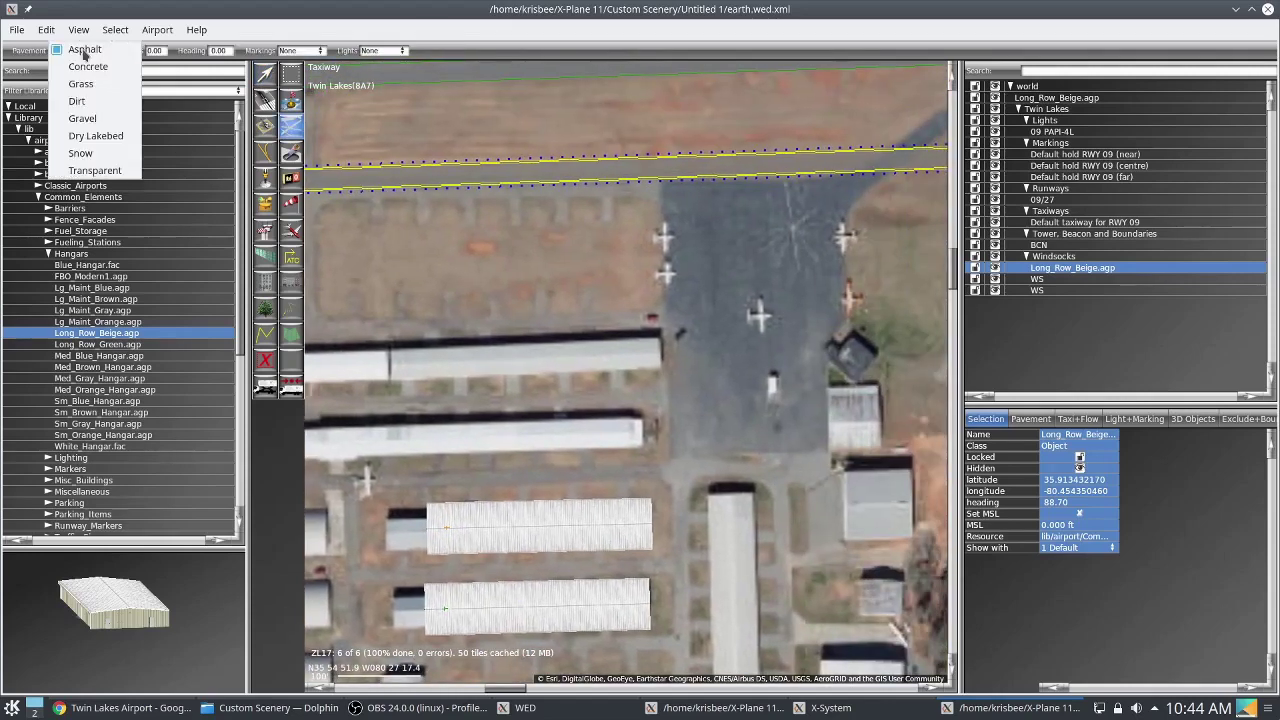
{"action": "left_click", "coordinate": [84, 52]}
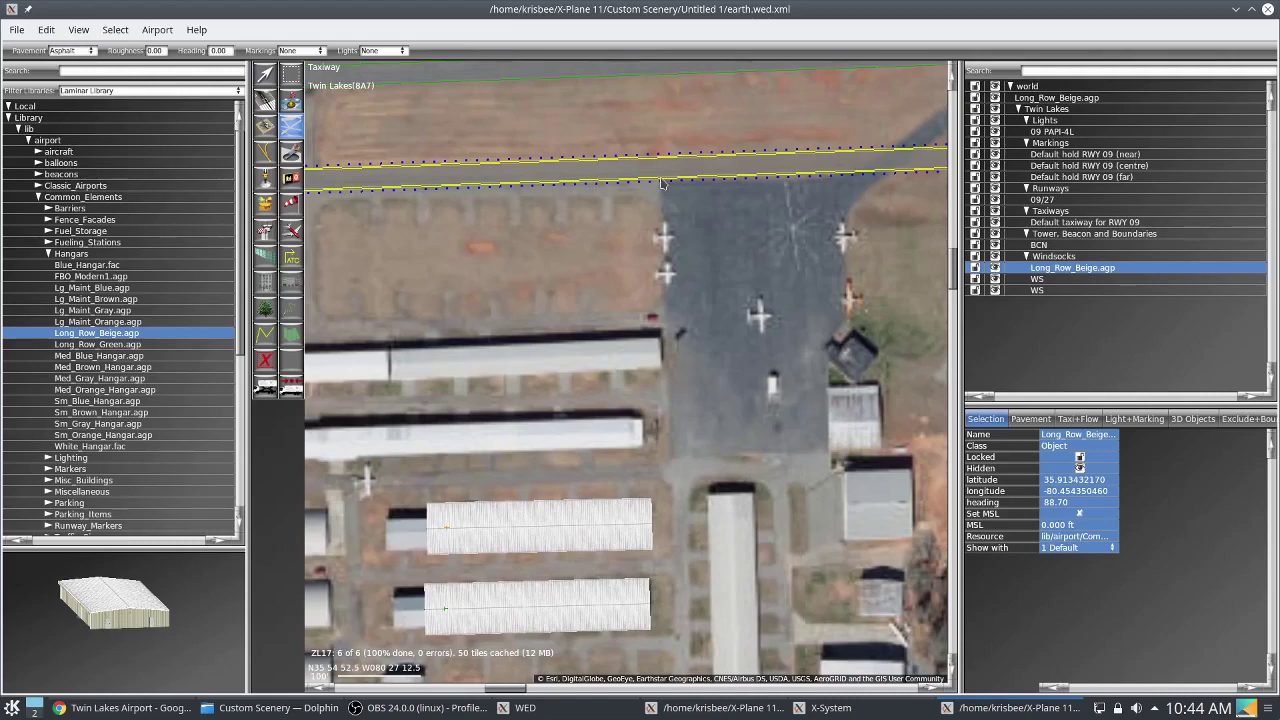
{"action": "left_click", "coordinate": [673, 454]}
{"action": "left_click", "coordinate": [829, 450]}
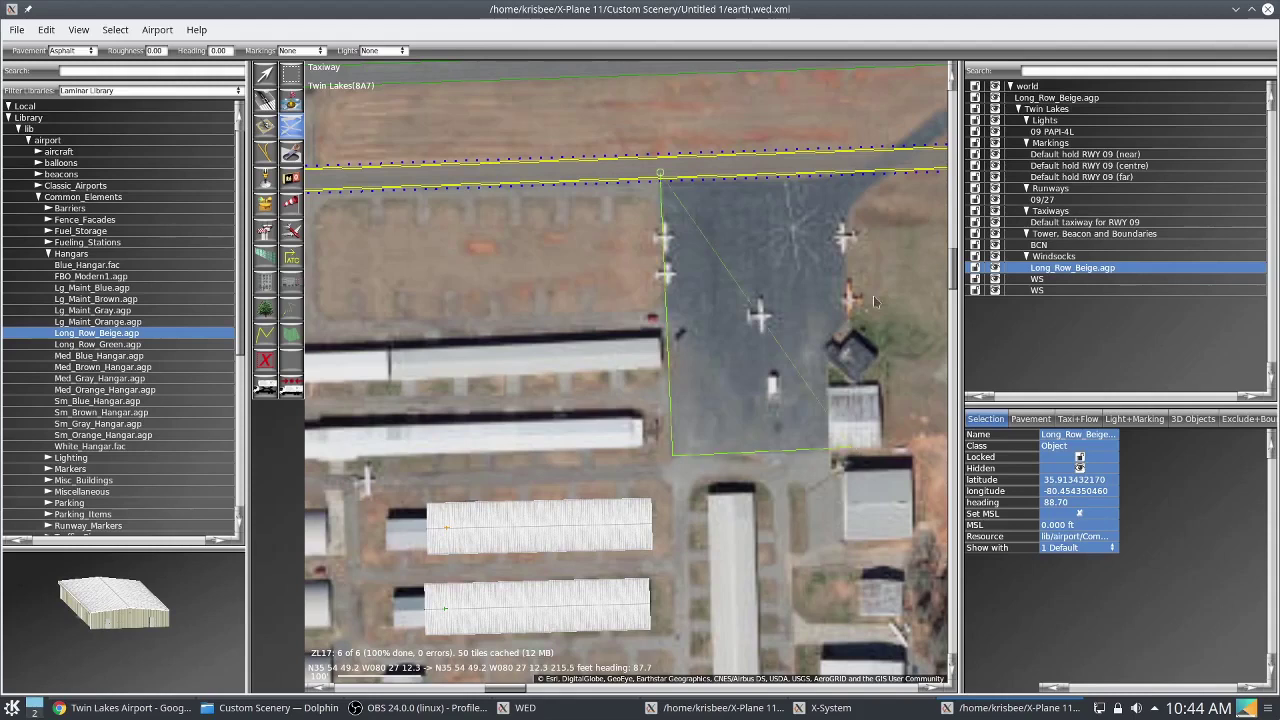
{"action": "left_click", "coordinate": [851, 211]}
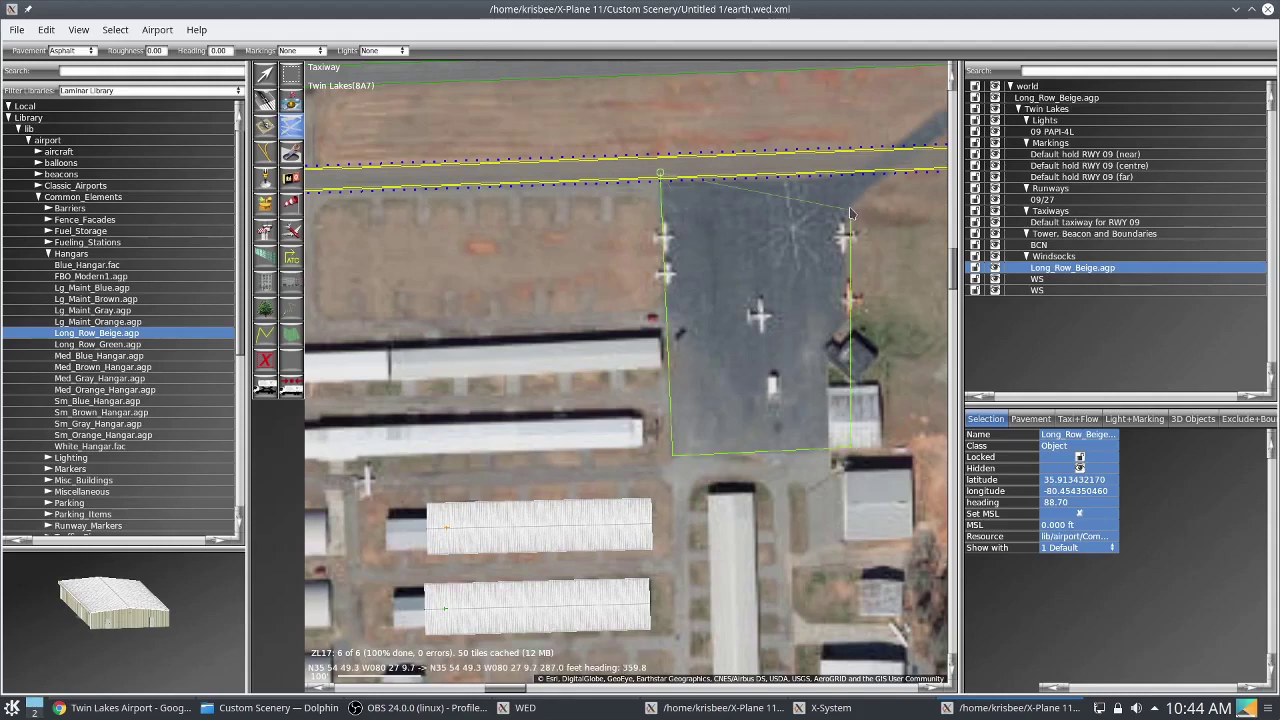
{"action": "double_click", "coordinate": [906, 167]}
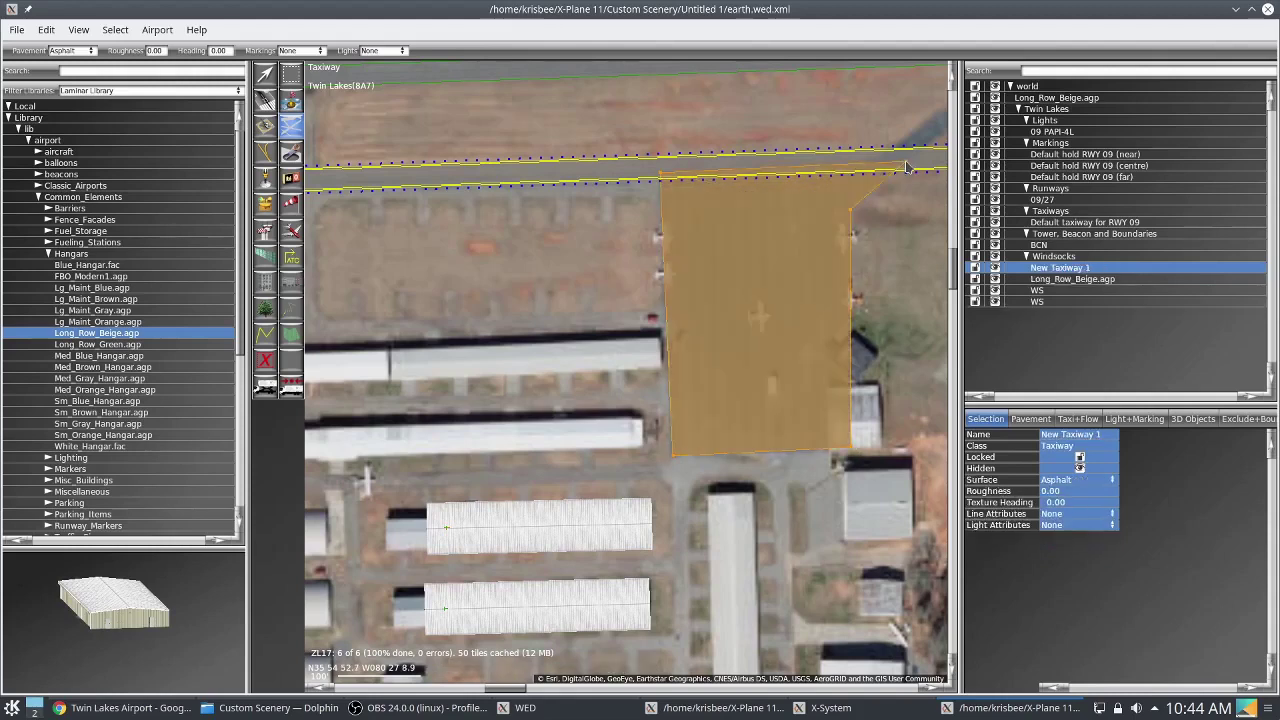
{"action": "left_click", "coordinate": [265, 75]}
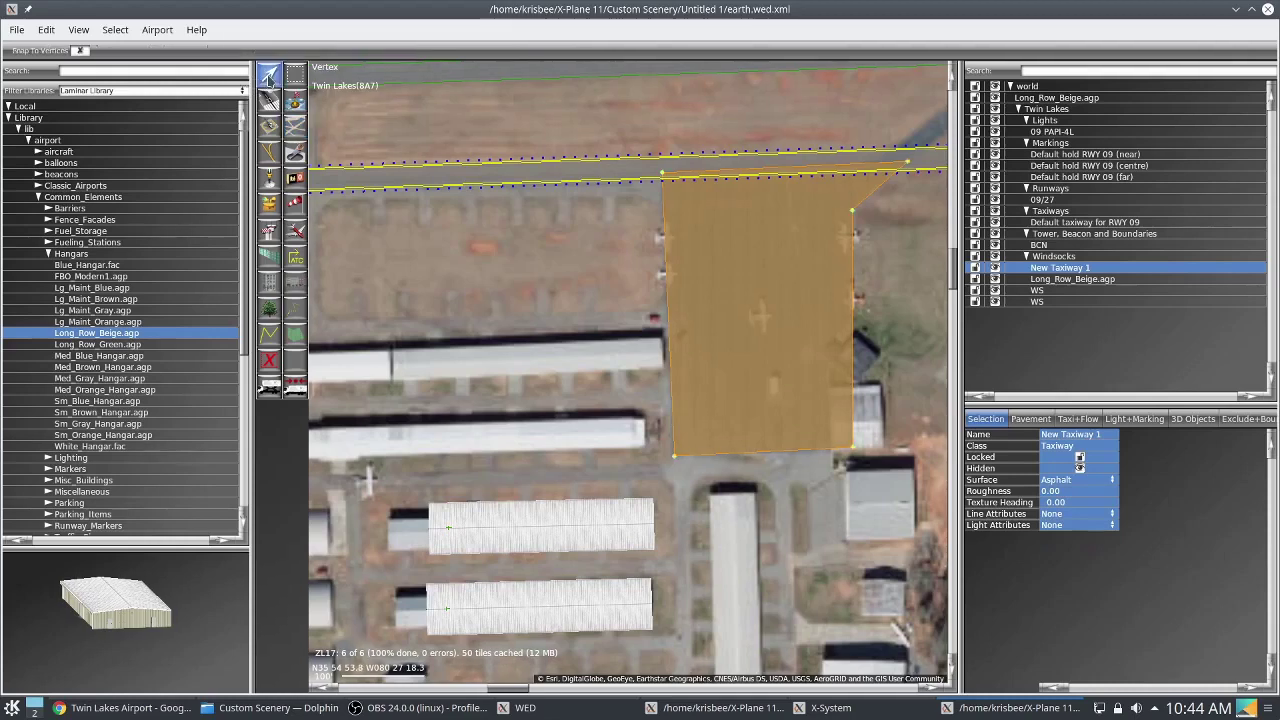
{"action": "left_click", "coordinate": [553, 215]}
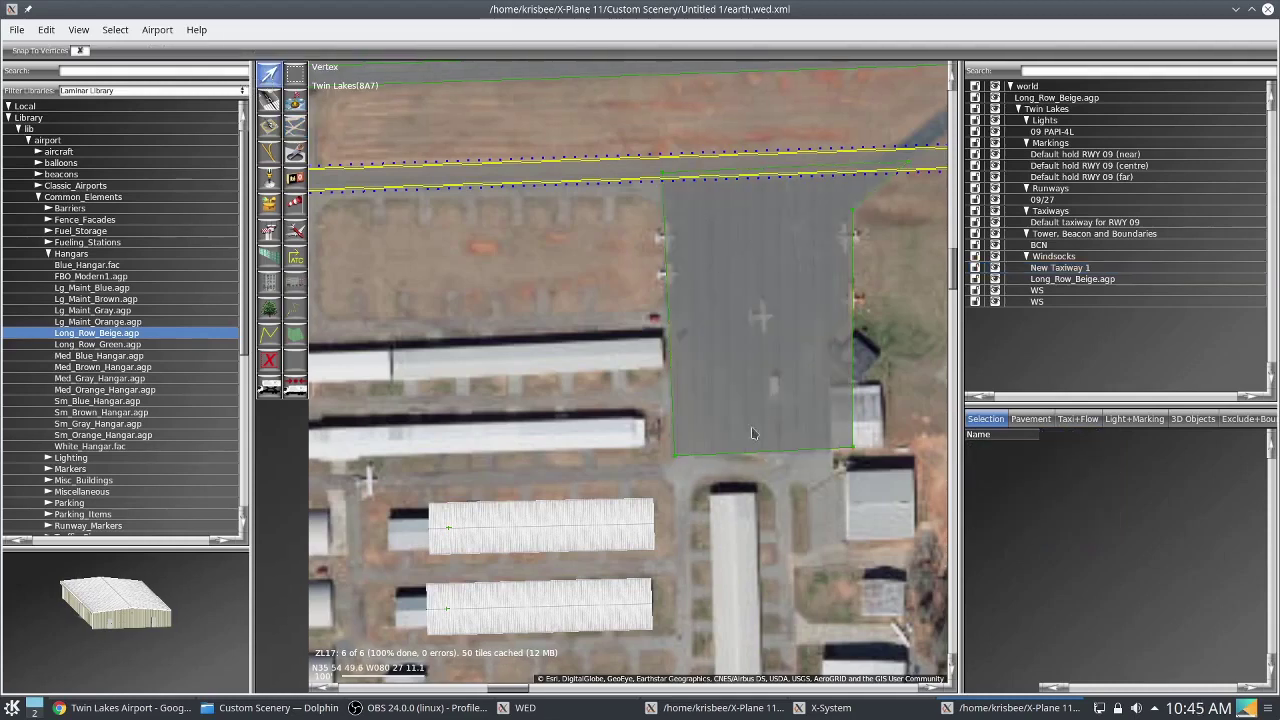
Compare the hangar rows and ramp in the 8A7 - Kris project with close-up Google Maps imagery of Twin Lakes Airport in Chrome.
{"action": "key", "text": "alt+Tab"}
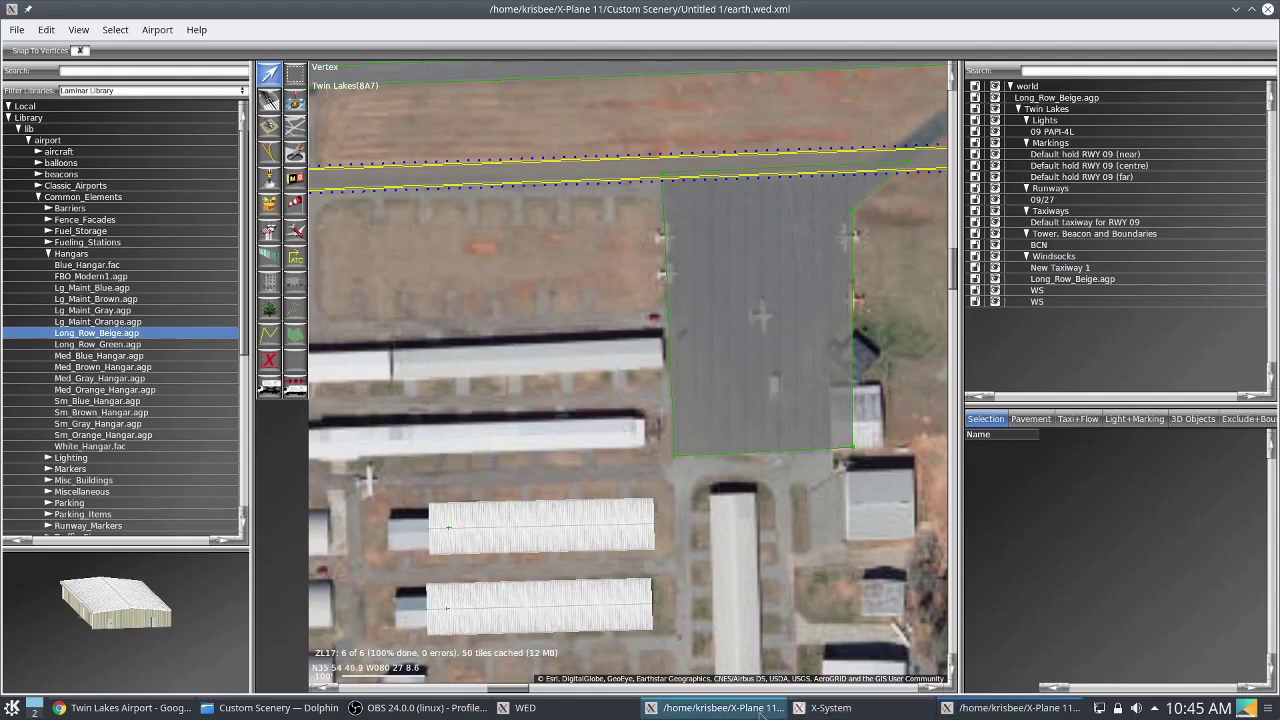
{"action": "scroll", "coordinate": [652, 427], "scroll_direction": "up", "scroll_amount": 3}
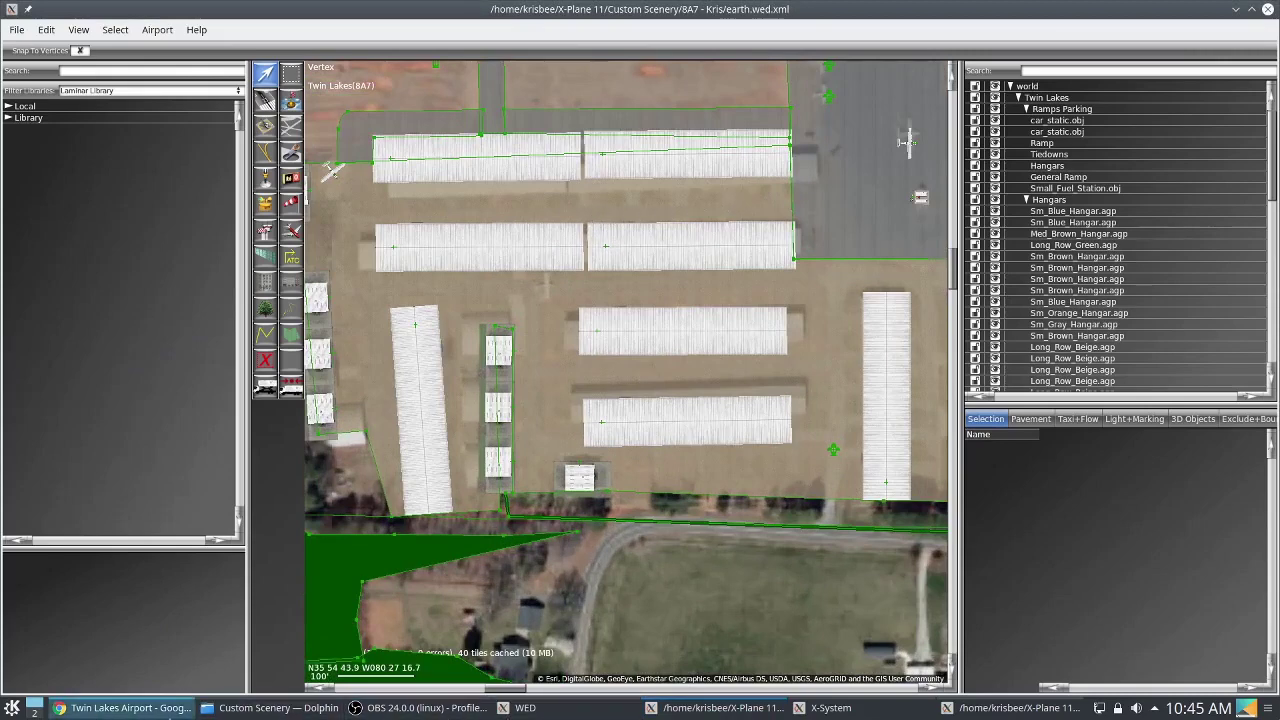
{"action": "left_click", "coordinate": [60, 707]}
{"action": "scroll", "coordinate": [814, 347], "scroll_direction": "down", "scroll_amount": 3}
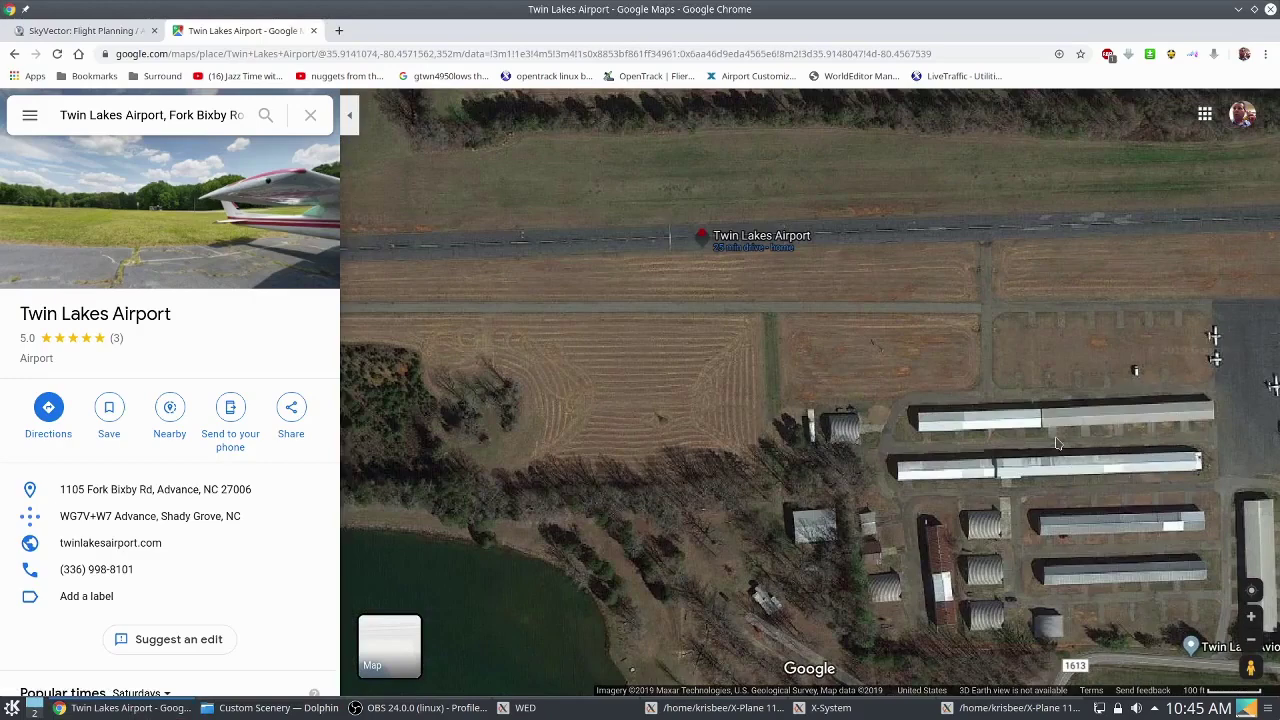
{"action": "right_click", "coordinate": [1117, 441]}
{"action": "left_click", "coordinate": [1241, 404]}
{"action": "scroll", "coordinate": [1205, 446], "scroll_direction": "up", "scroll_amount": 3}
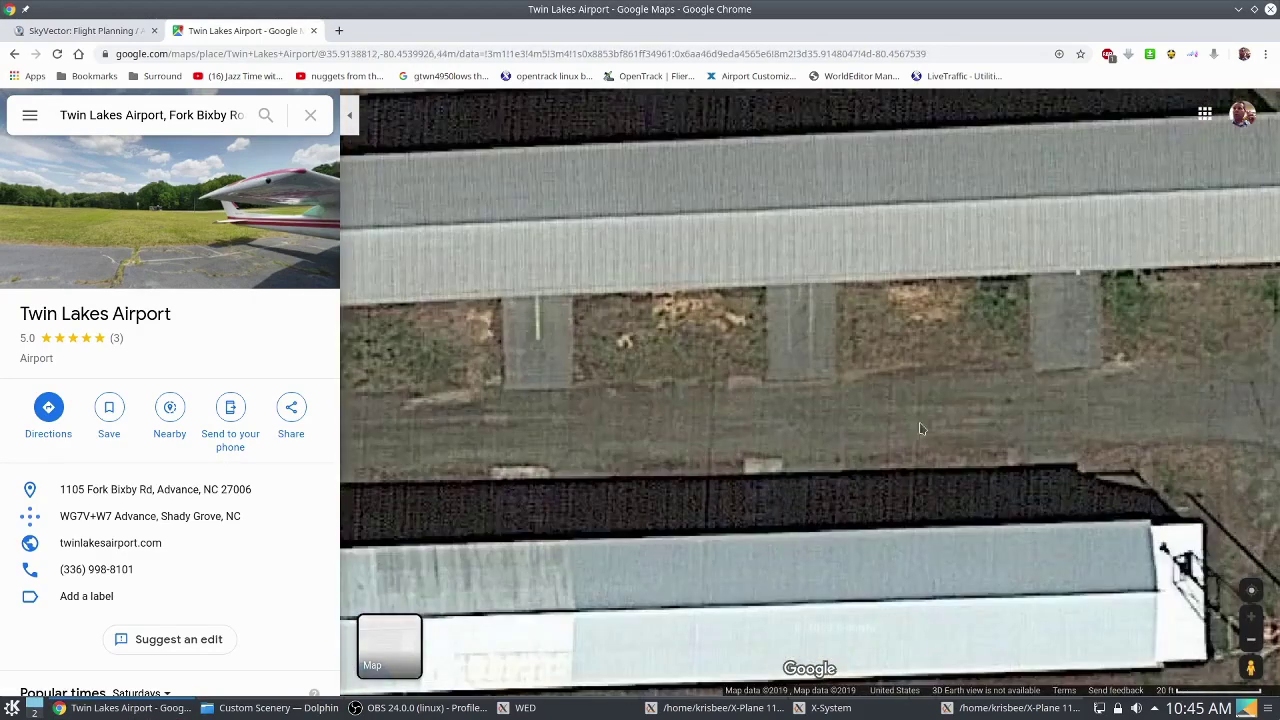
{"action": "scroll", "coordinate": [655, 443], "scroll_direction": "down", "scroll_amount": 2}
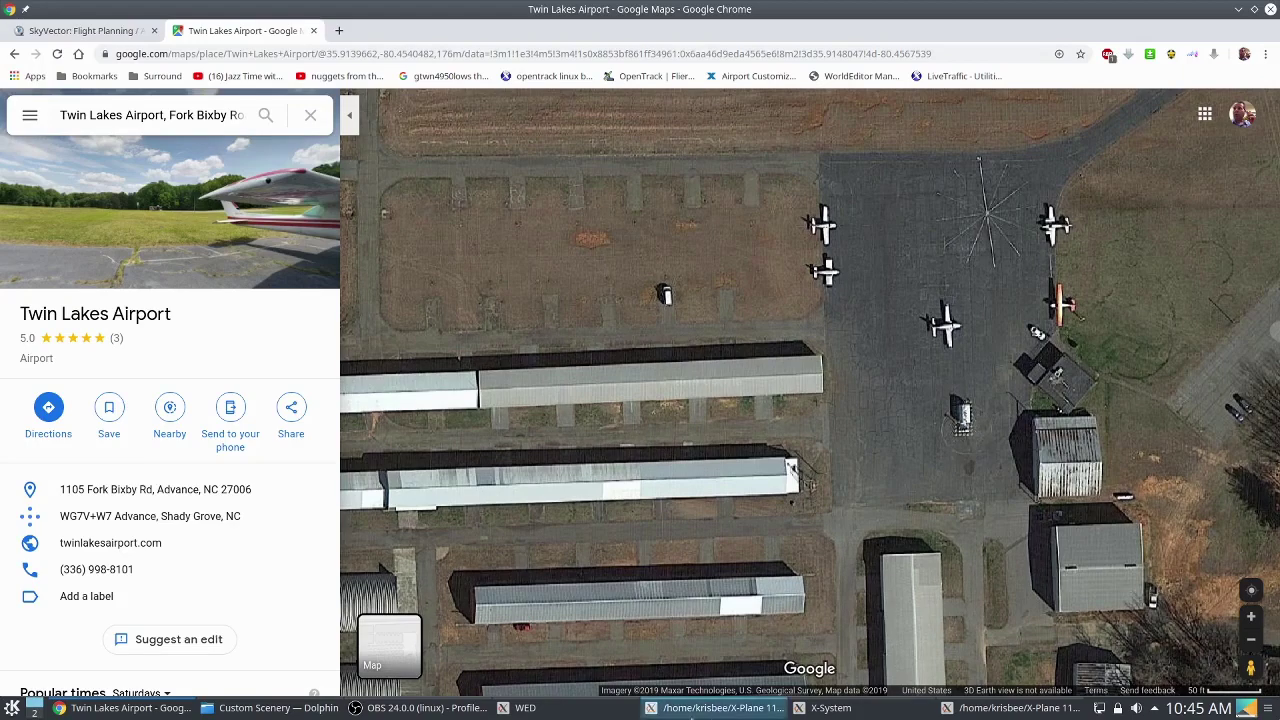
Switch back to the 8A7 - Kris project and inspect the ramp around the small fuel station, selecting the ramp polygon.
{"action": "left_click", "coordinate": [718, 707]}
{"action": "scroll", "coordinate": [897, 255], "scroll_direction": "up", "scroll_amount": 5}
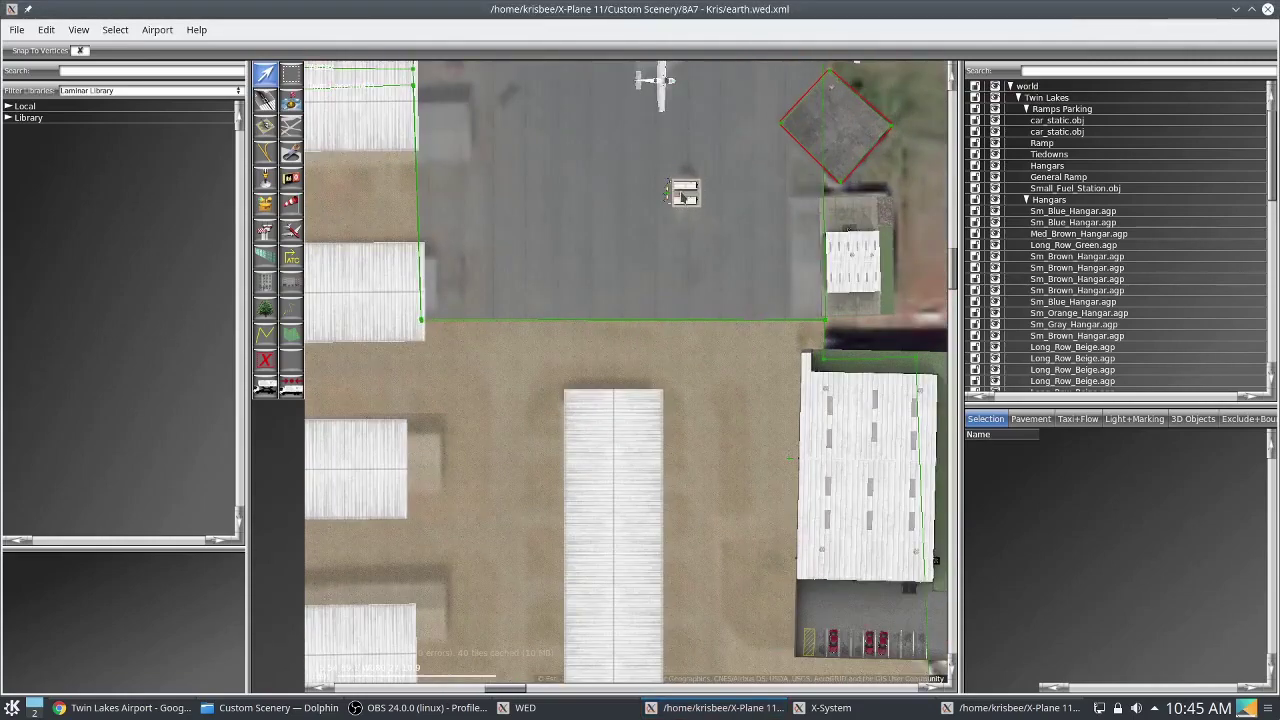
{"action": "left_click", "coordinate": [684, 197]}
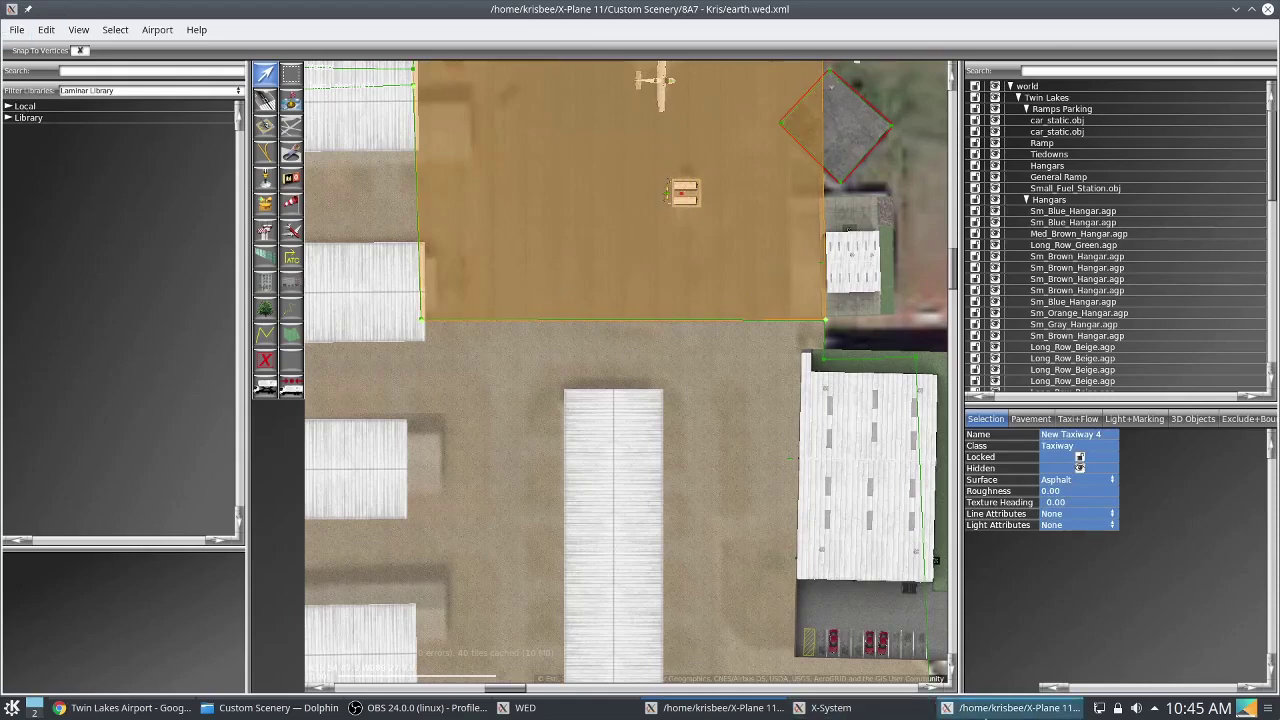
Return to the Untitled 1 project, choose prop_a.obj from the general_aviation aircraft library for placement, and rotate its preview.
{"action": "left_click", "coordinate": [1010, 707]}
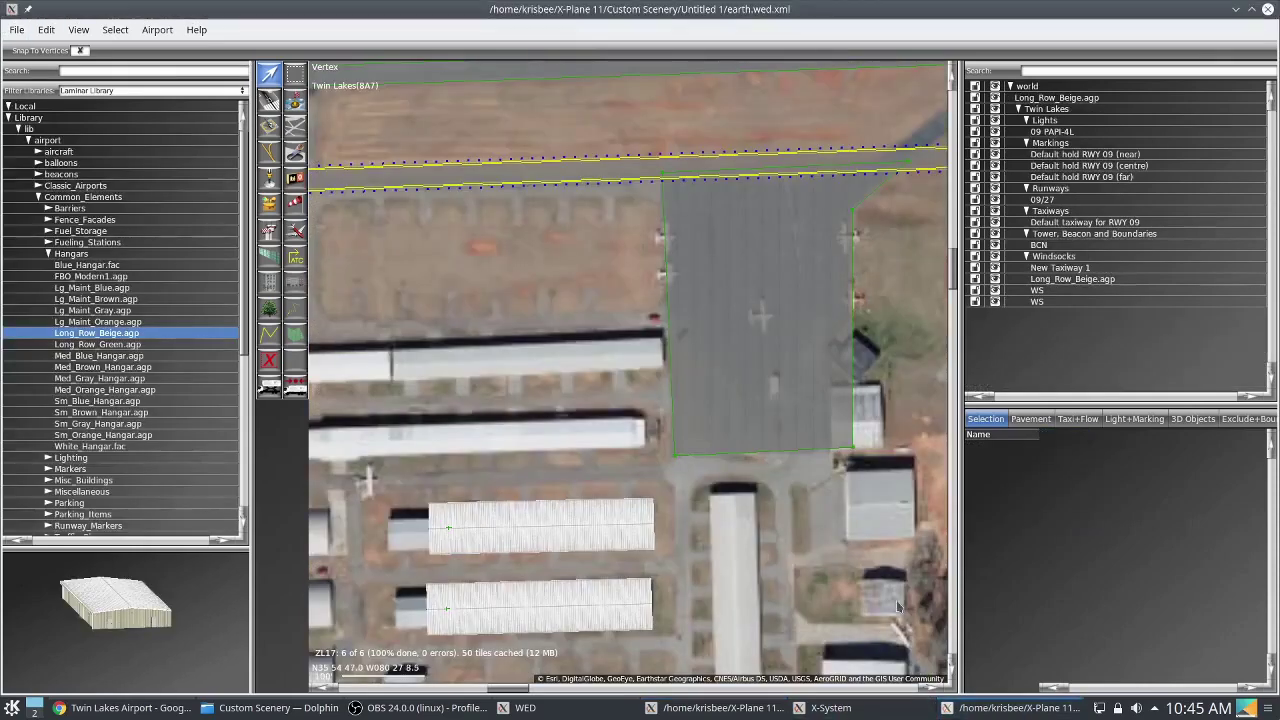
{"action": "left_click", "coordinate": [38, 152]}
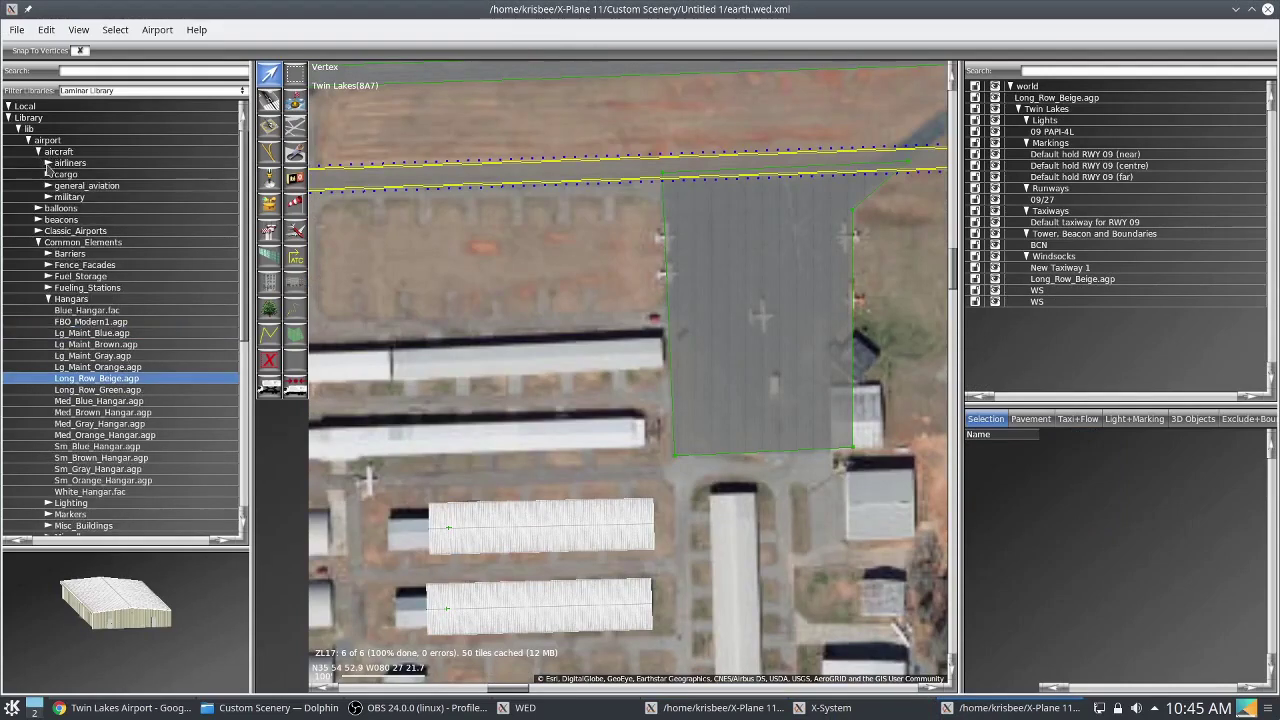
{"action": "left_click", "coordinate": [48, 187]}
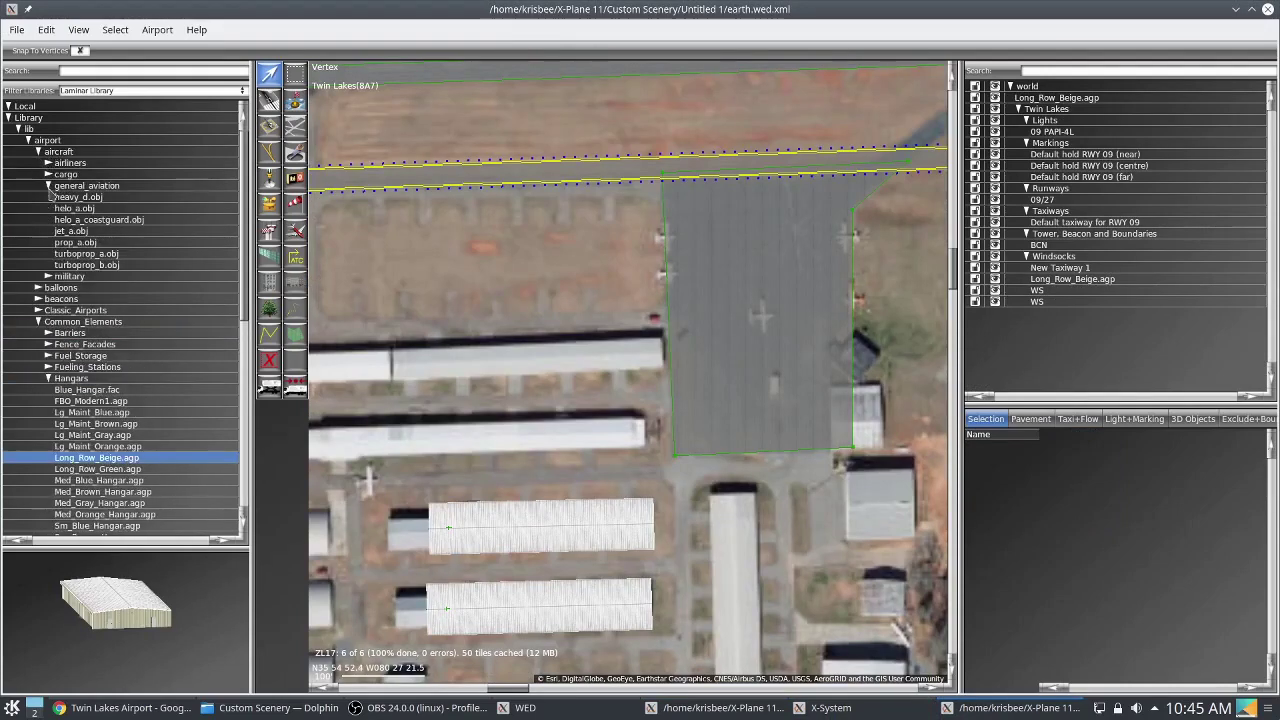
{"action": "left_click", "coordinate": [67, 242]}
{"action": "left_click_drag", "start_coordinate": [171, 570], "coordinate": [150, 677]}
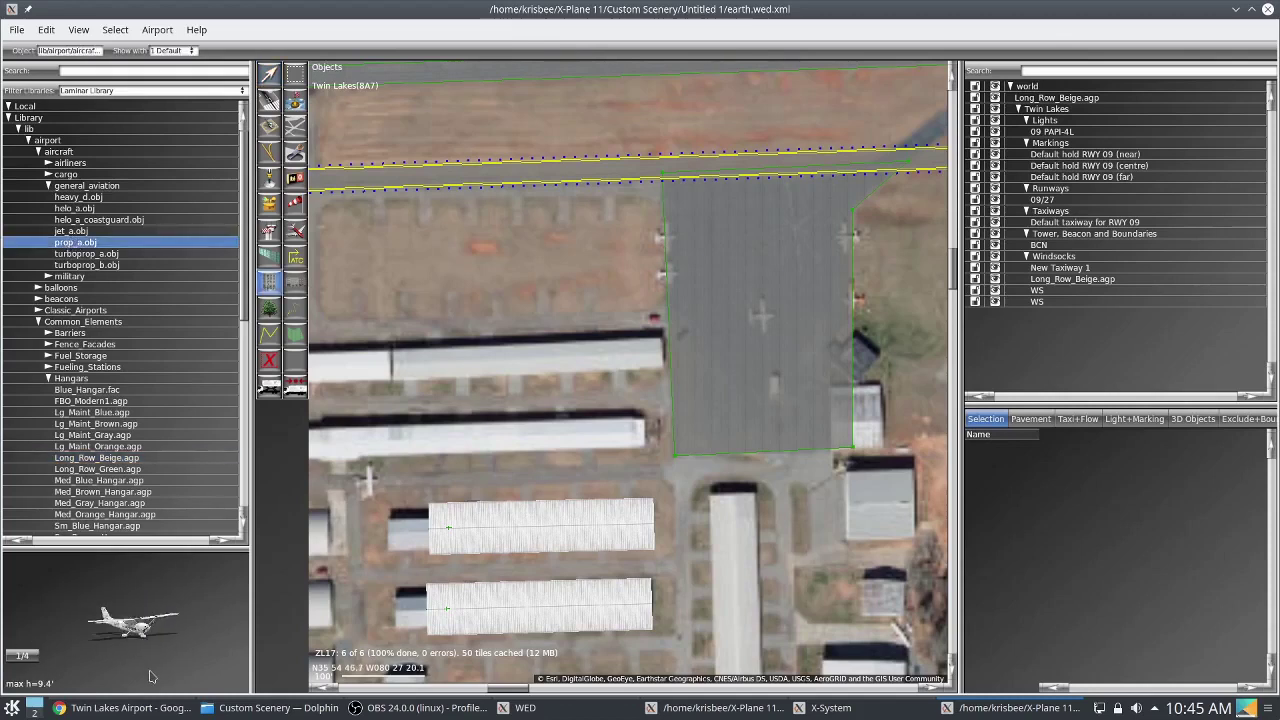